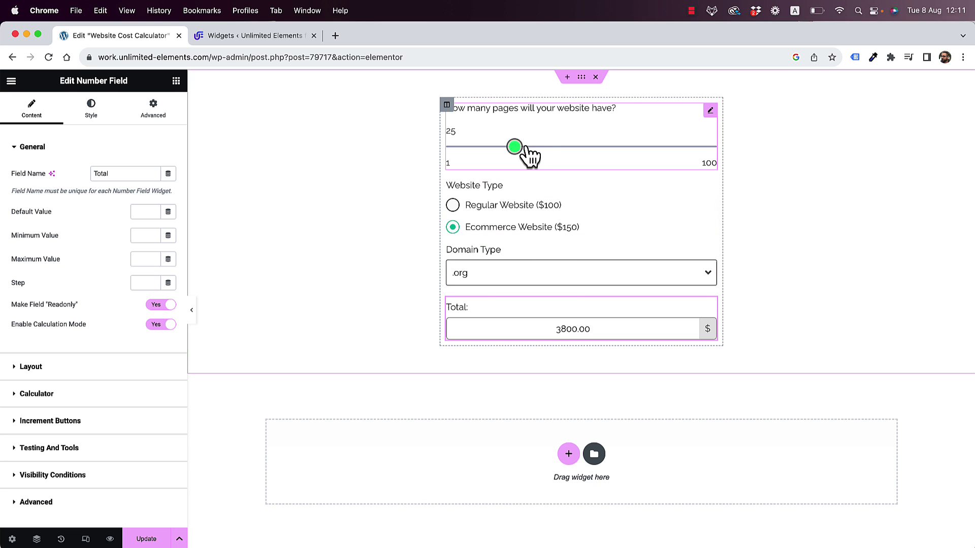
Step: Drag the pages slider to 29 and pick Regular Website to confirm Total shows 2950.00
{"action": "mouse_move", "coordinate": [514, 146]}
{"action": "left_mouse_down"}
{"action": "mouse_move", "coordinate": [611, 147]}
{"action": "mouse_move", "coordinate": [515, 147]}
{"action": "left_mouse_up"}
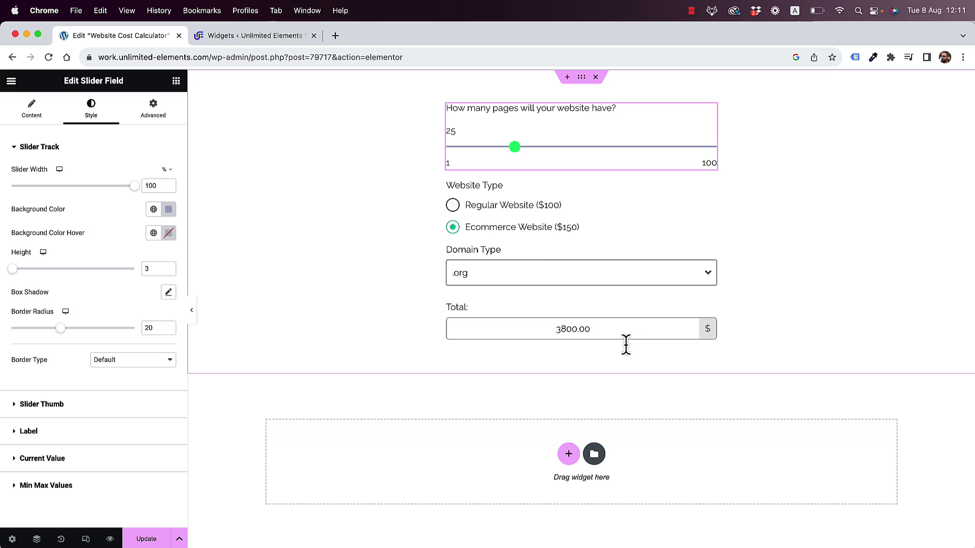
{"action": "mouse_move", "coordinate": [514, 147]}
{"action": "left_mouse_down"}
{"action": "mouse_move", "coordinate": [474, 148]}
{"action": "mouse_move", "coordinate": [590, 147]}
{"action": "mouse_move", "coordinate": [502, 148]}
{"action": "mouse_move", "coordinate": [525, 147]}
{"action": "left_mouse_up"}
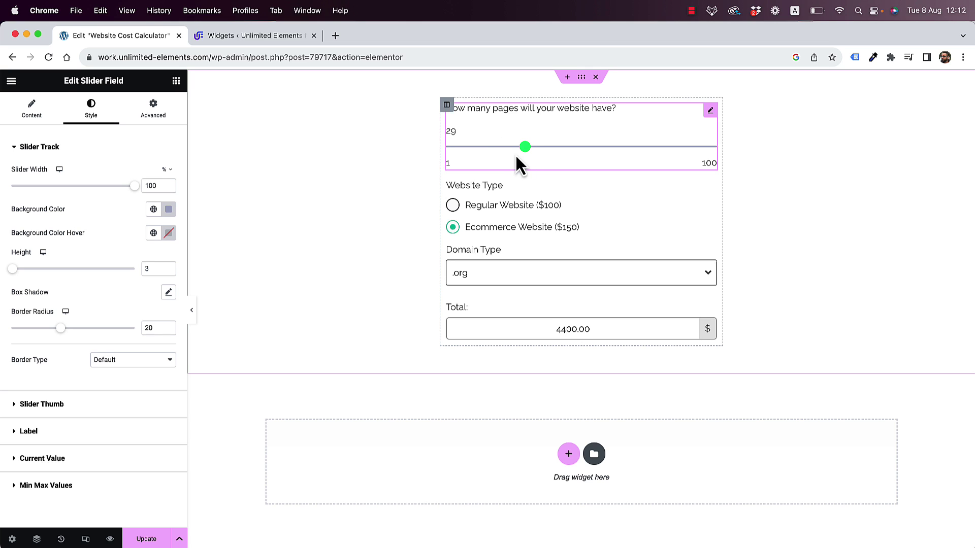
{"action": "left_click", "coordinate": [452, 205]}
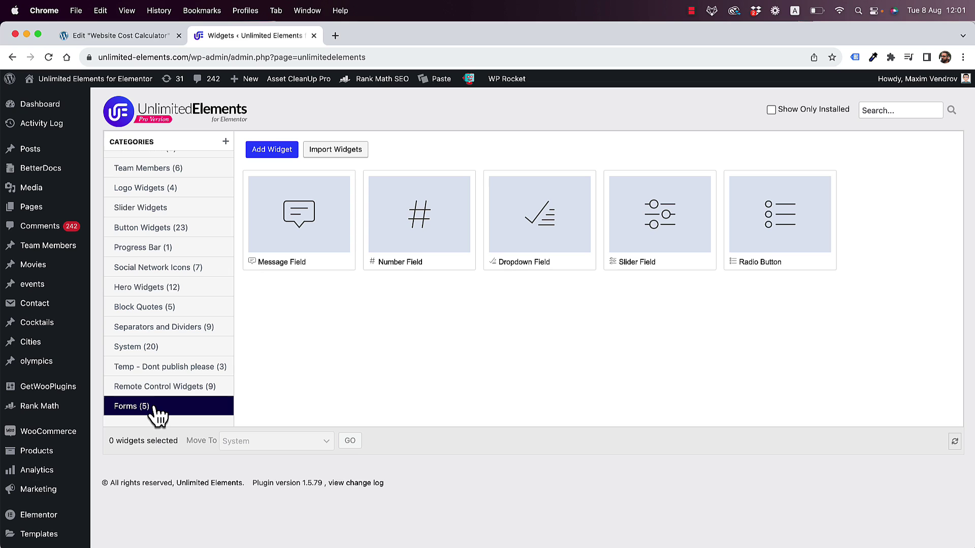
Step: Look over the five Forms widgets: Message, Number, Dropdown, Slider and Radio Button
{"action": "mouse_move", "coordinate": [306, 241]}
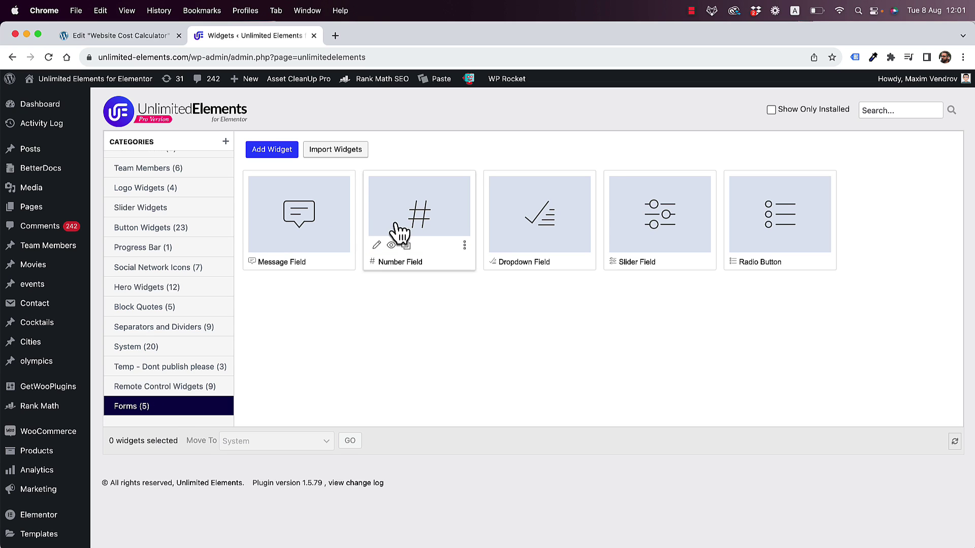
{"action": "mouse_move", "coordinate": [800, 207]}
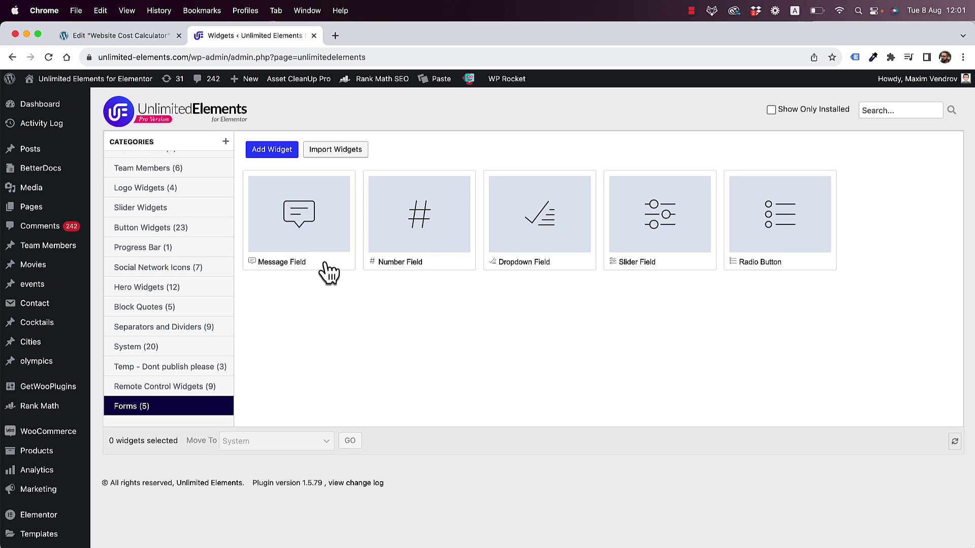
{"action": "mouse_move", "coordinate": [466, 216]}
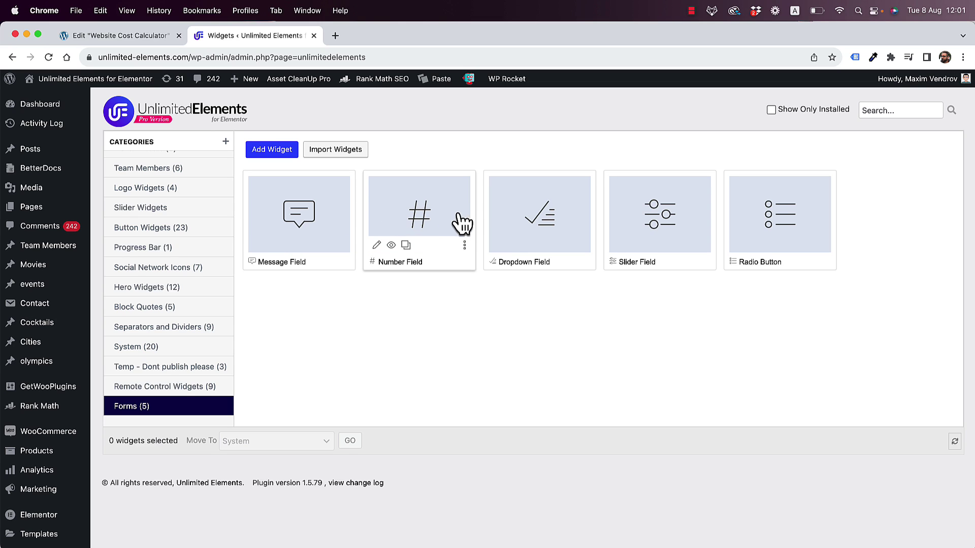
{"action": "mouse_move", "coordinate": [557, 213]}
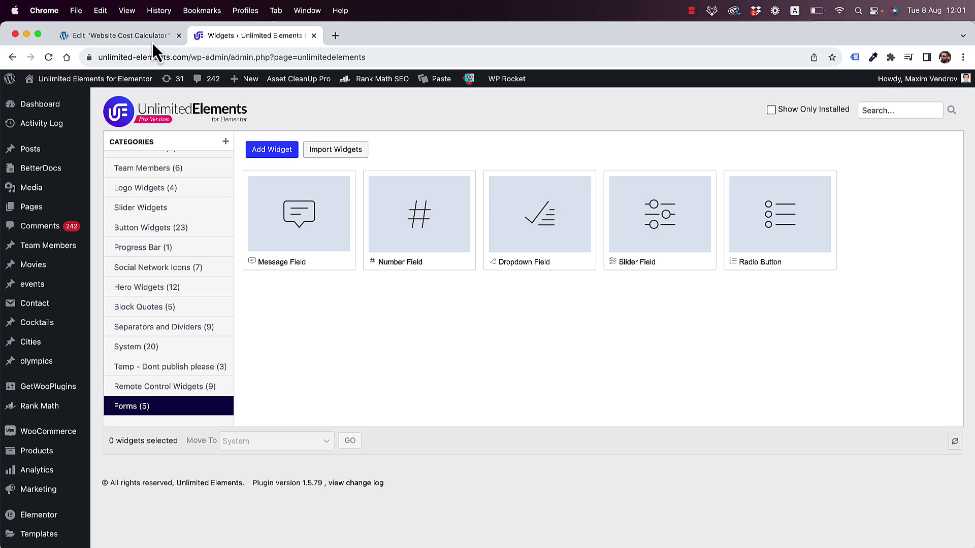
Step: Switch back to the Elementor editor tab for the Website Cost Calculator page
{"action": "left_click", "coordinate": [123, 38]}
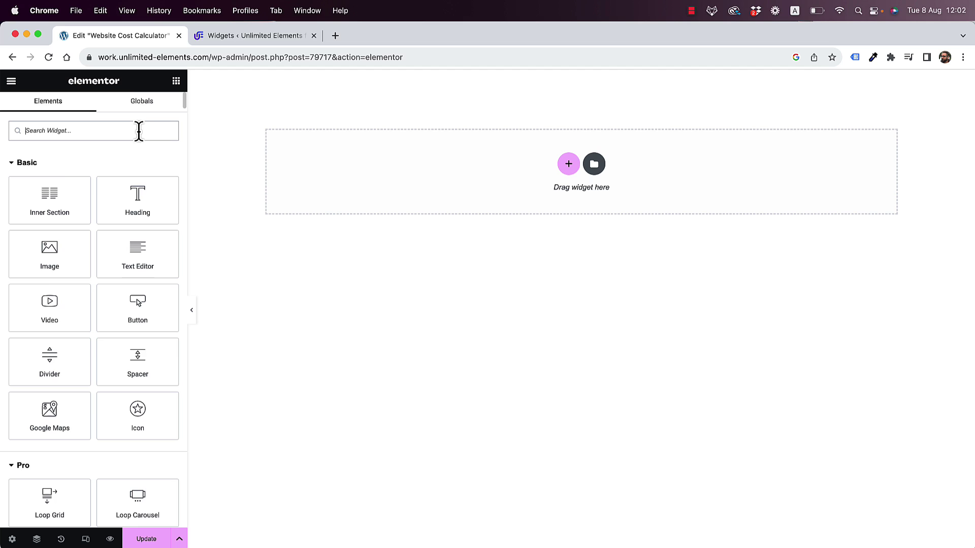
Step: Search 'slider f' and drop a Slider Field widget onto the empty canvas
{"action": "type", "text": "slider fi"}
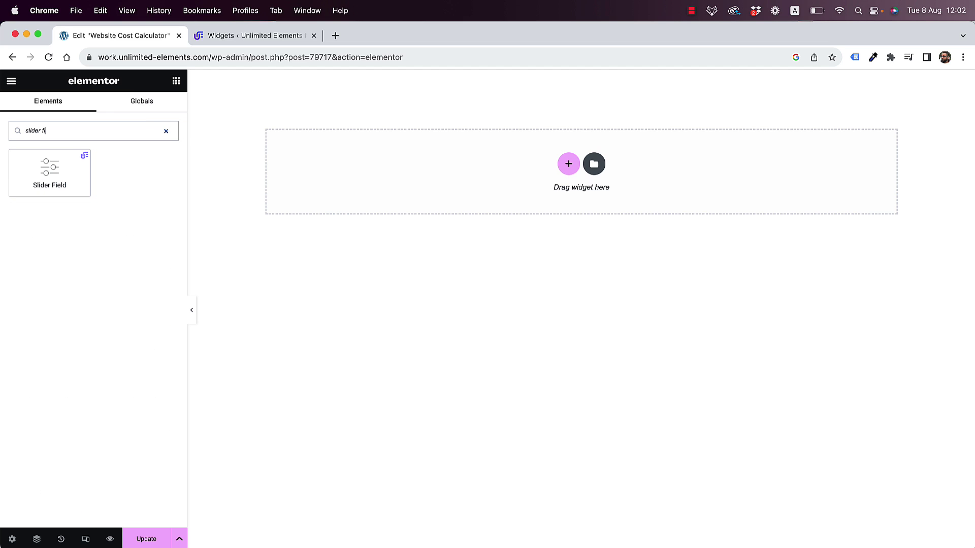
{"action": "left_click_drag", "start_coordinate": [44, 178], "coordinate": [549, 194]}
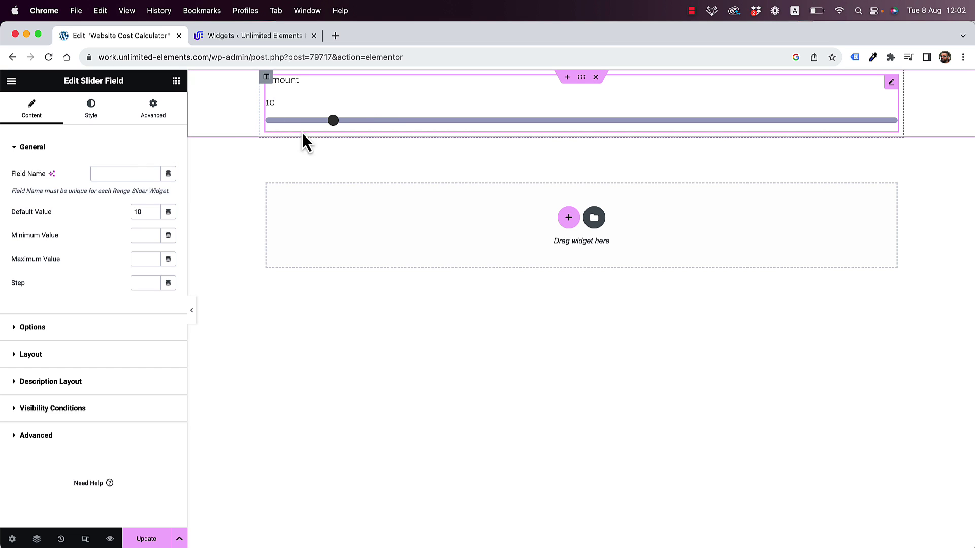
{"action": "left_click", "coordinate": [114, 178]}
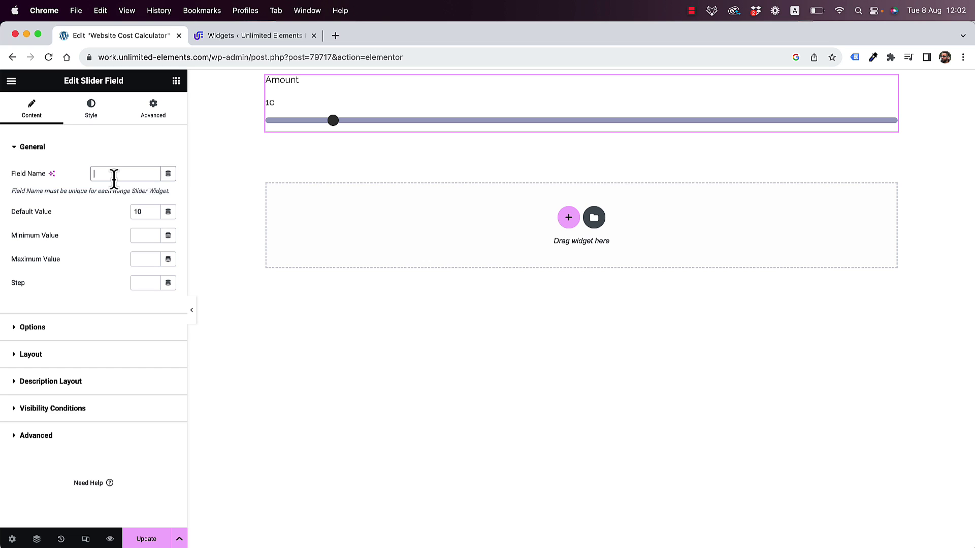
Step: Enter field name 'pages', default 5, minimum 1, maximum 100 and step 1 for the slider
{"action": "left_click", "coordinate": [113, 174]}
{"action": "type", "text": "pages"}
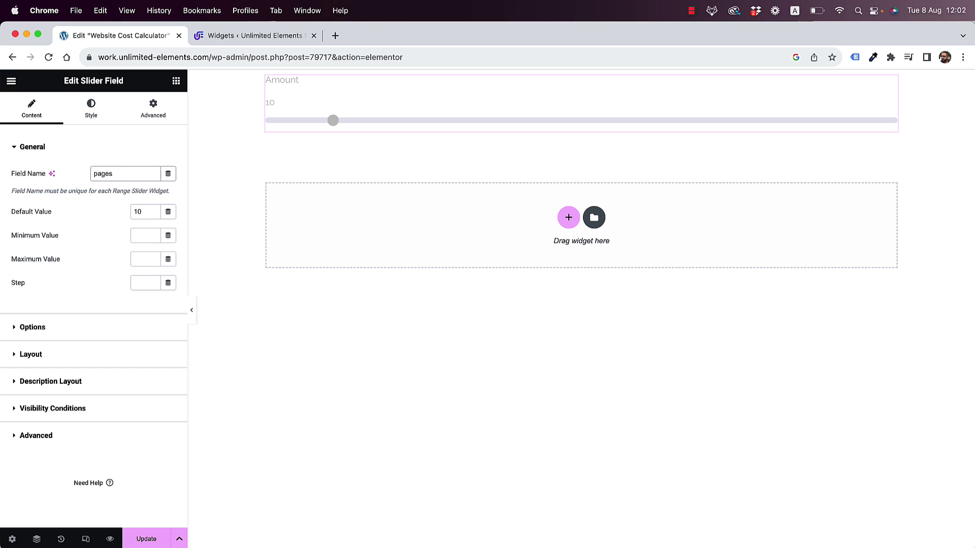
{"action": "double_click", "coordinate": [137, 212]}
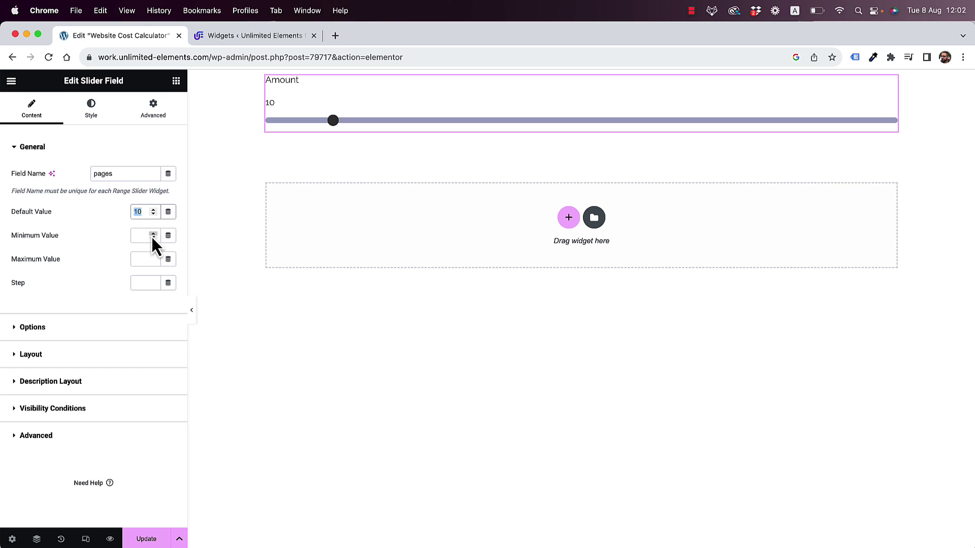
{"action": "type", "text": "5"}
{"action": "left_click", "coordinate": [140, 235]}
{"action": "type", "text": "1"}
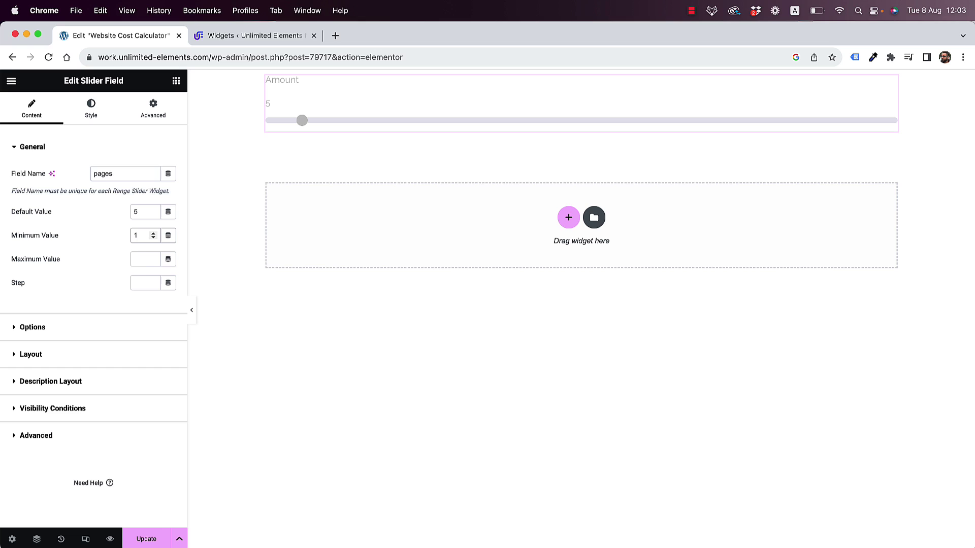
{"action": "left_click", "coordinate": [142, 259]}
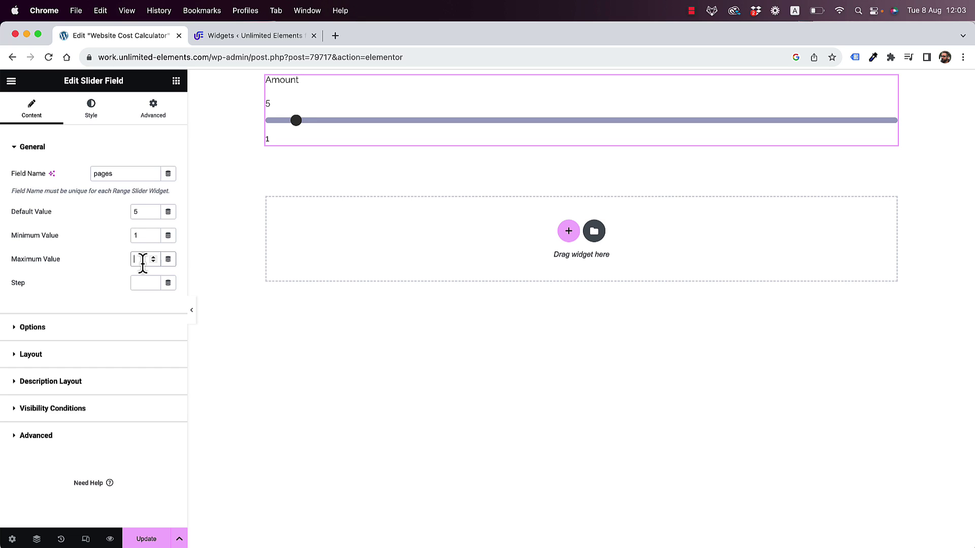
{"action": "type", "text": "100"}
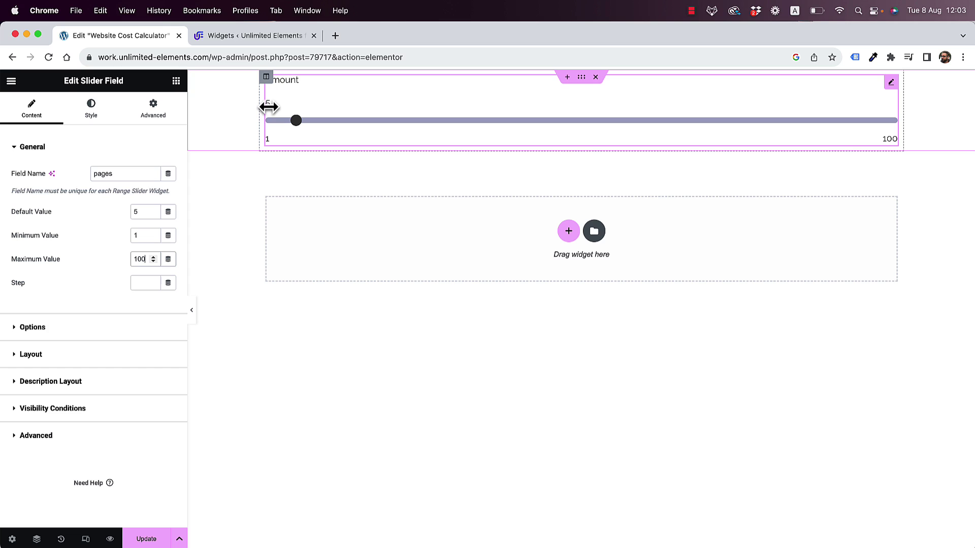
{"action": "left_click", "coordinate": [130, 288]}
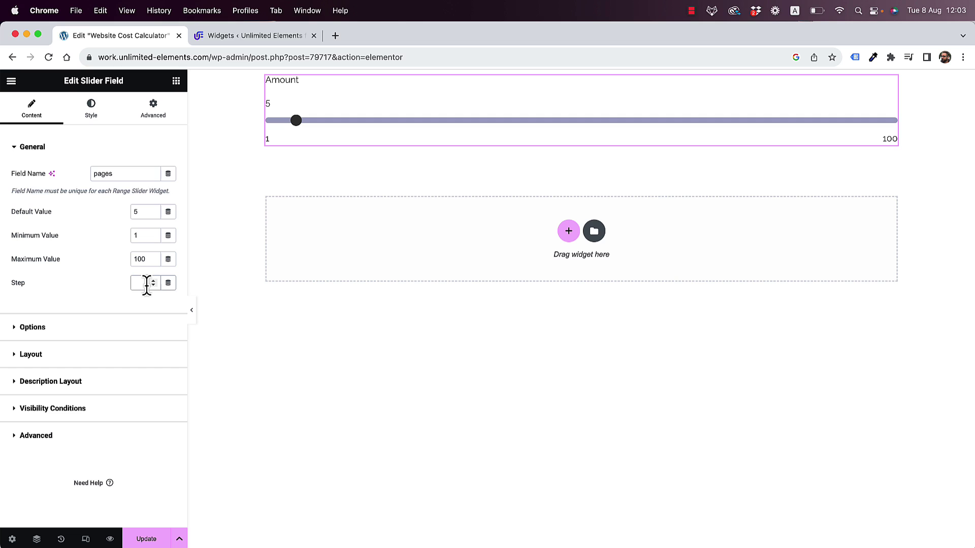
{"action": "type", "text": "1"}
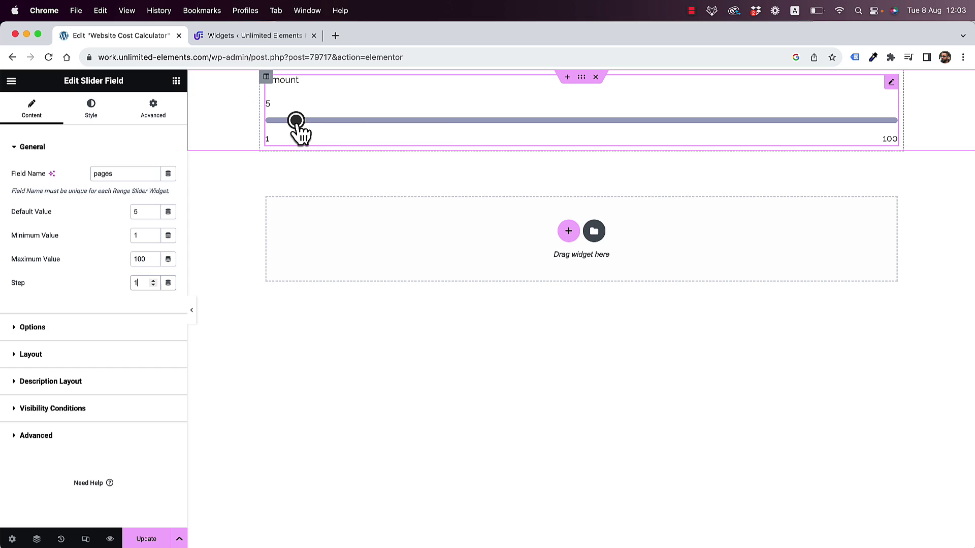
Step: In Options, replace the label 'Amount' with 'How many pages will your website have?'
{"action": "left_click", "coordinate": [32, 328]}
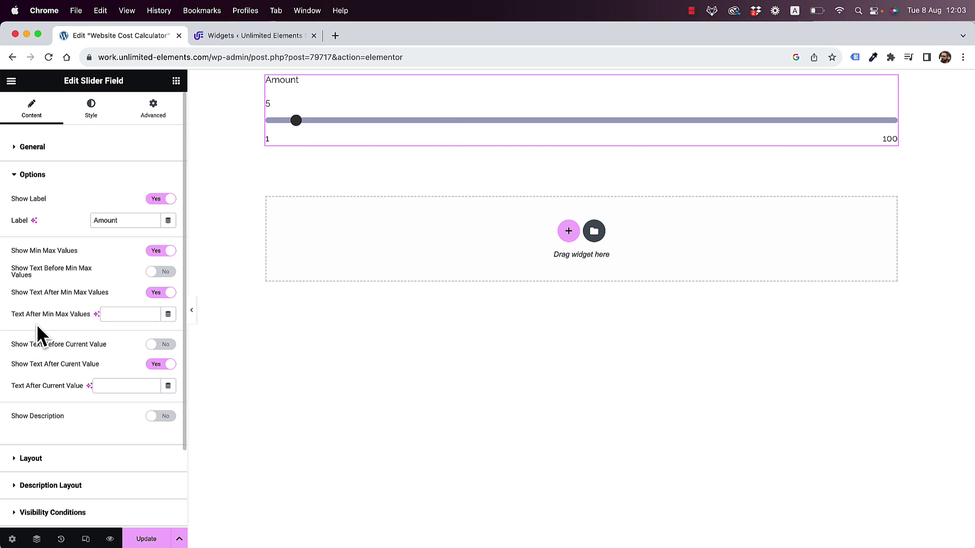
{"action": "double_click", "coordinate": [110, 219]}
{"action": "type", "text": "H"}
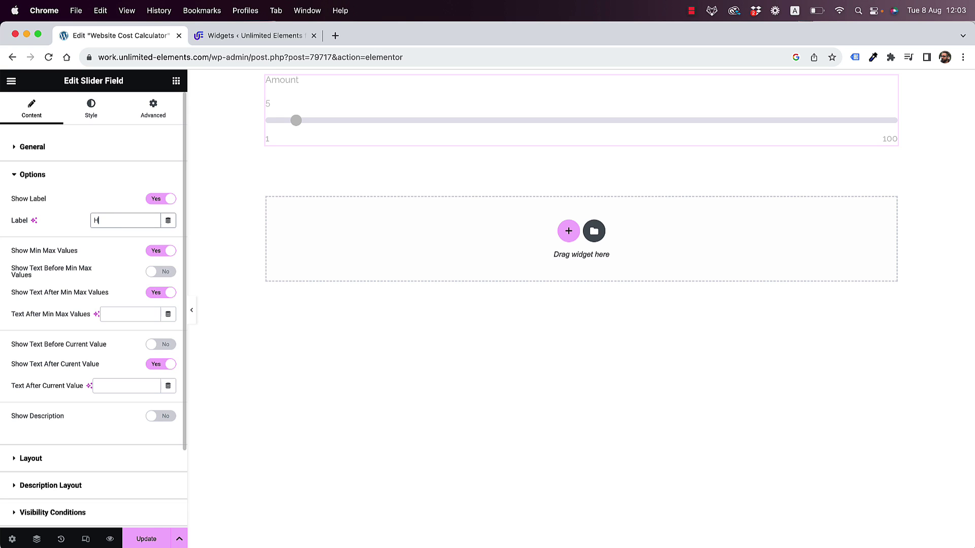
{"action": "type", "text": "ow many pages will your website have?"}
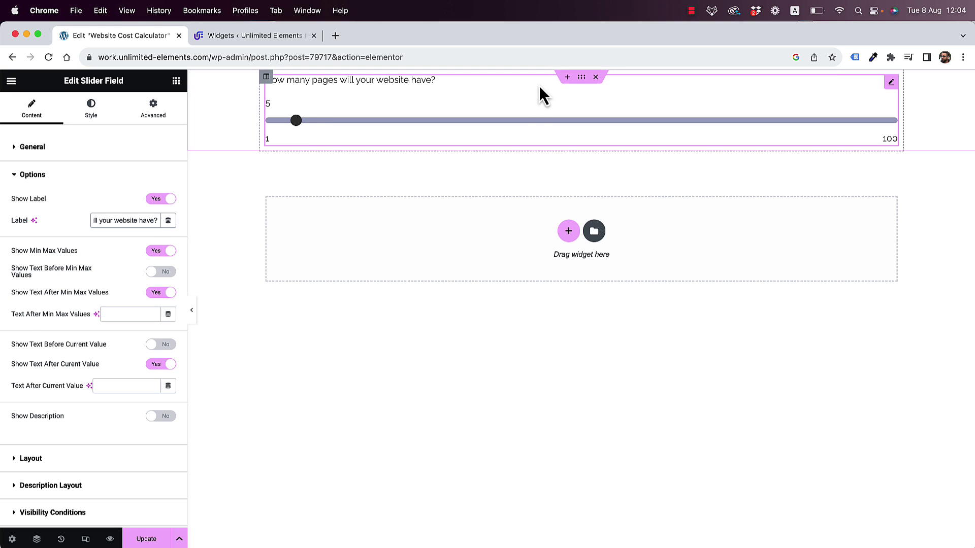
Step: Set the slider section's layout width to 500
{"action": "left_click", "coordinate": [584, 79]}
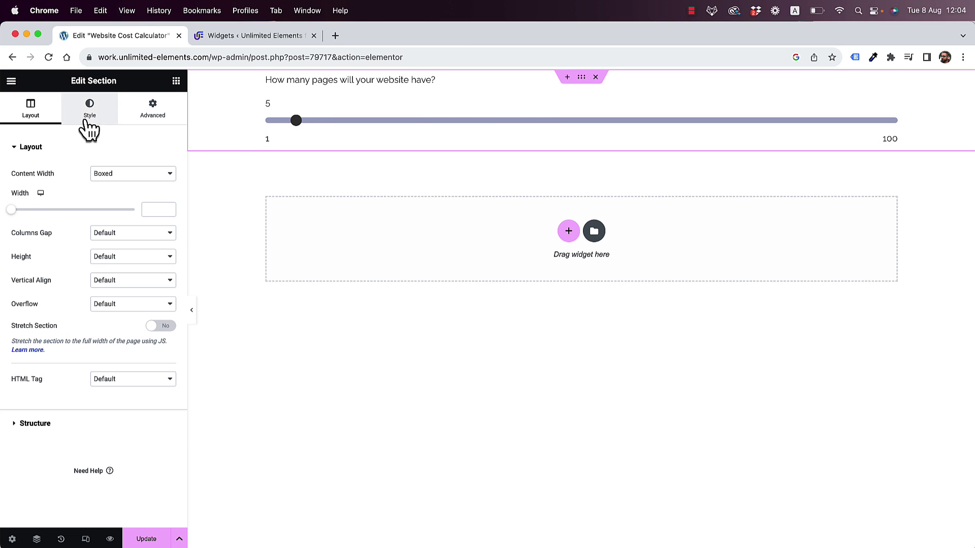
{"action": "left_click", "coordinate": [12, 209]}
{"action": "left_click_drag", "start_coordinate": [12, 211], "coordinate": [7, 211]}
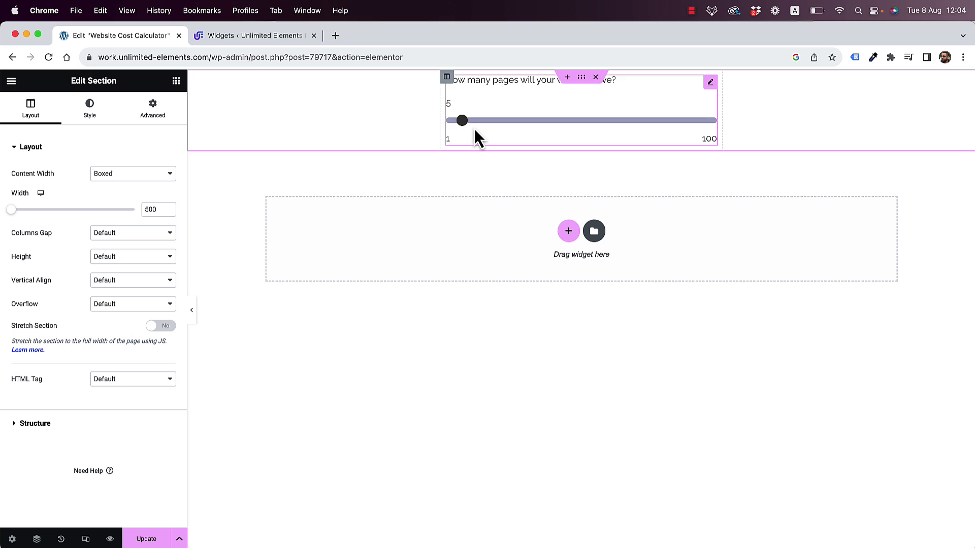
Step: Give the section unlinked padding of 50 on top and bottom
{"action": "left_click", "coordinate": [162, 109]}
{"action": "left_click", "coordinate": [165, 227]}
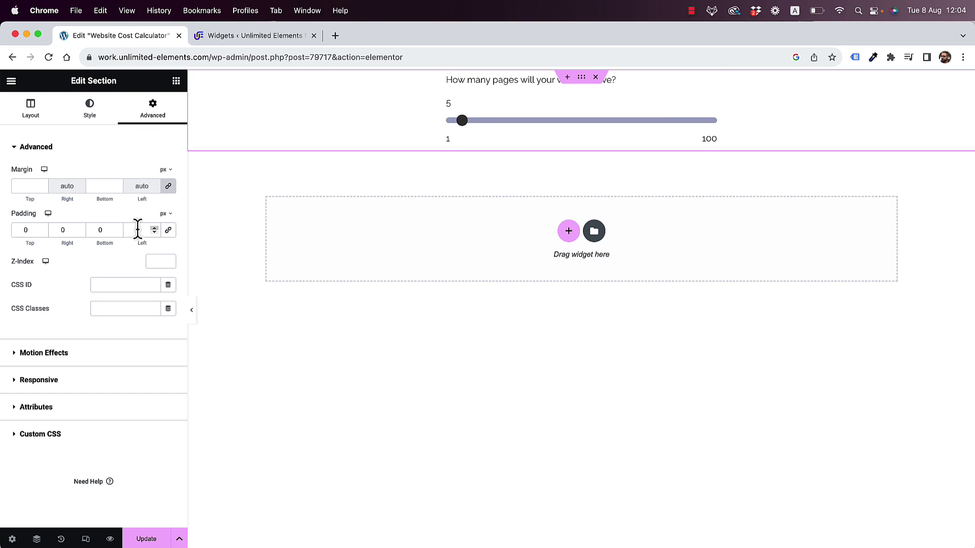
{"action": "left_click", "coordinate": [27, 230]}
{"action": "type", "text": "50"}
{"action": "key", "text": "Tab"}
{"action": "key", "text": "Tab"}
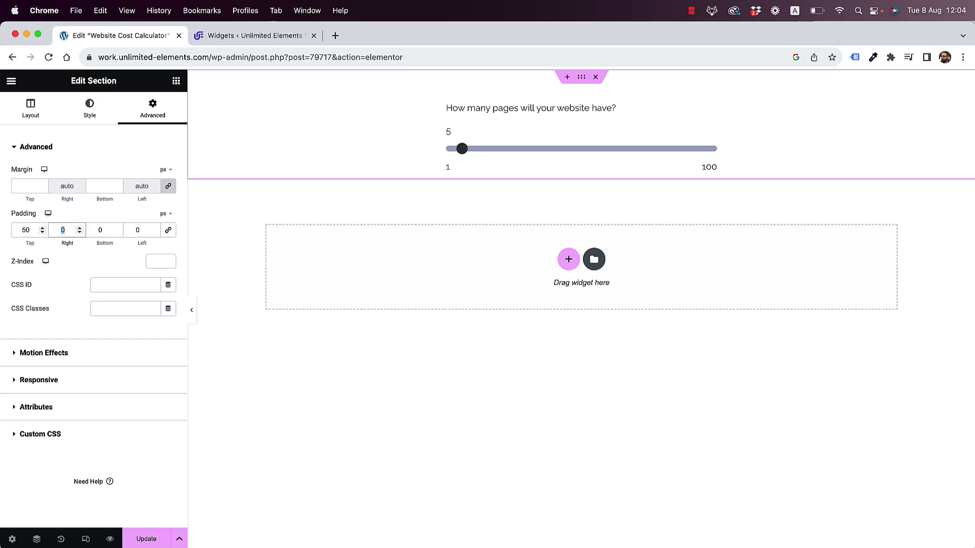
{"action": "type", "text": "50"}
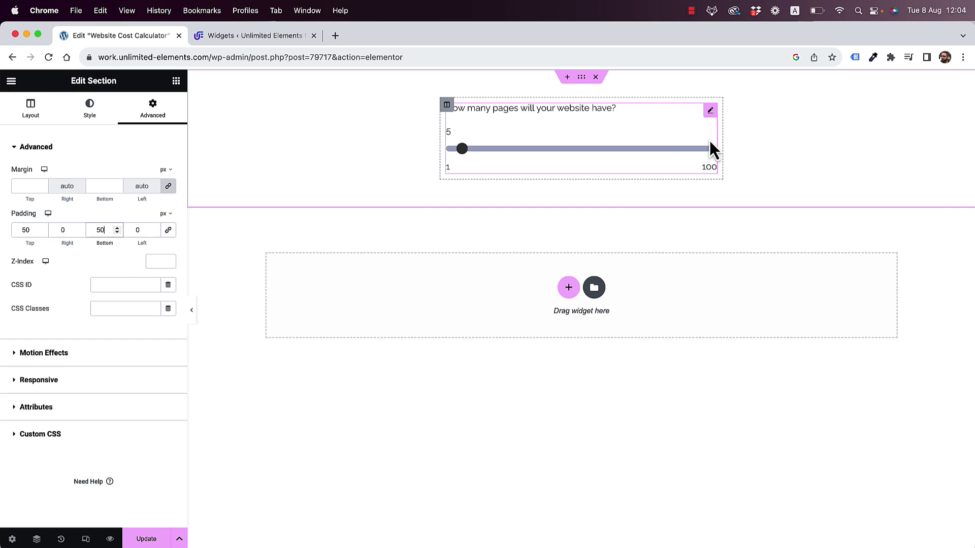
{"action": "left_click", "coordinate": [672, 136]}
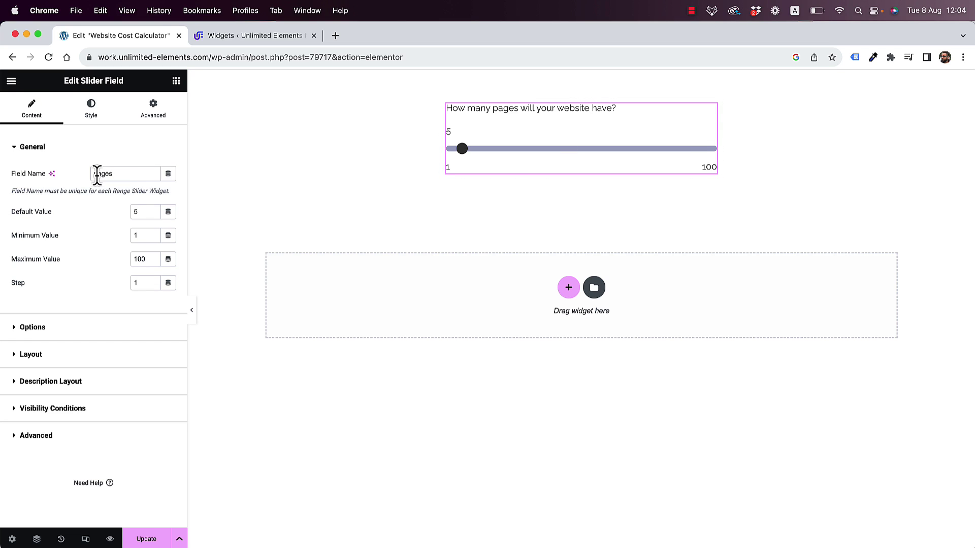
Step: Add a Radio Button widget below the slider, named 'type' and labelled 'Website Type'
{"action": "left_click", "coordinate": [176, 82]}
{"action": "left_click", "coordinate": [92, 133]}
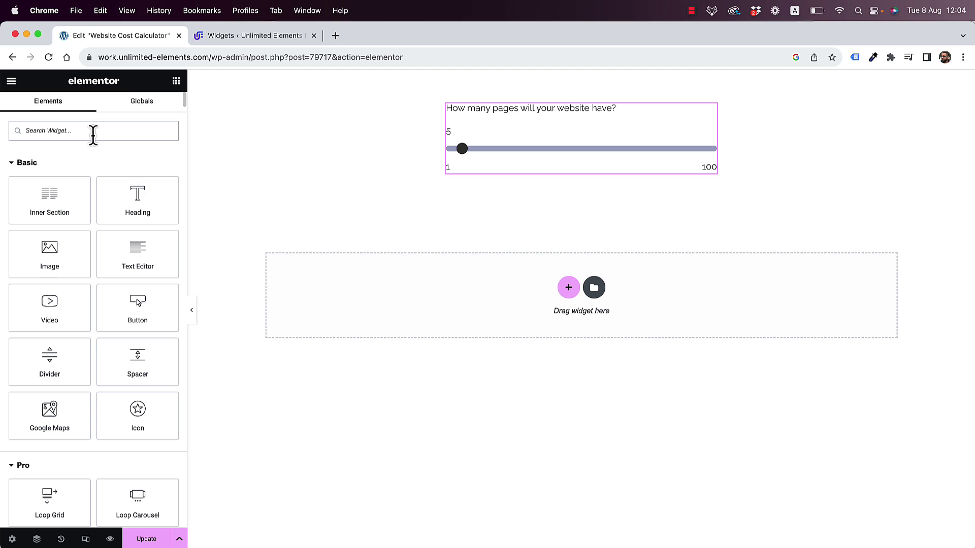
{"action": "type", "text": "radio"}
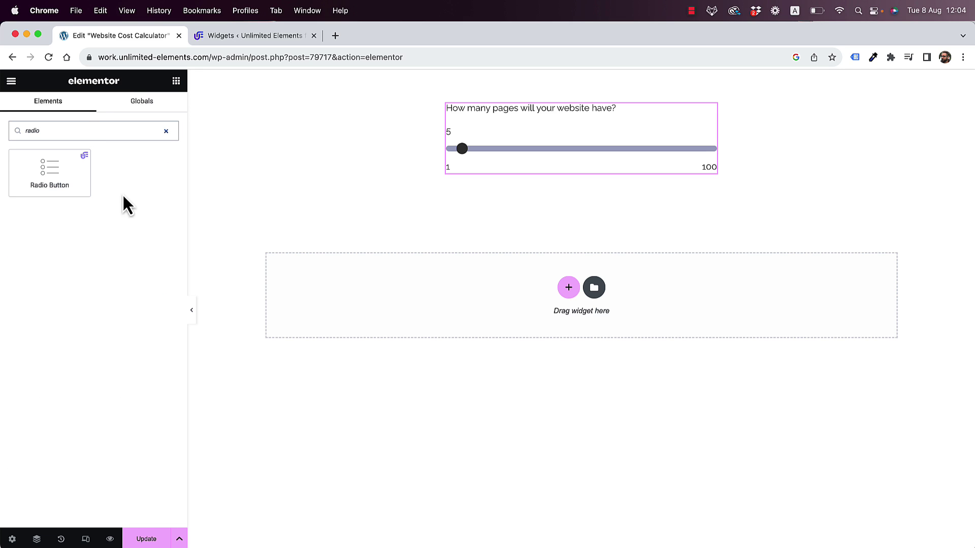
{"action": "left_click_drag", "start_coordinate": [57, 174], "coordinate": [462, 167]}
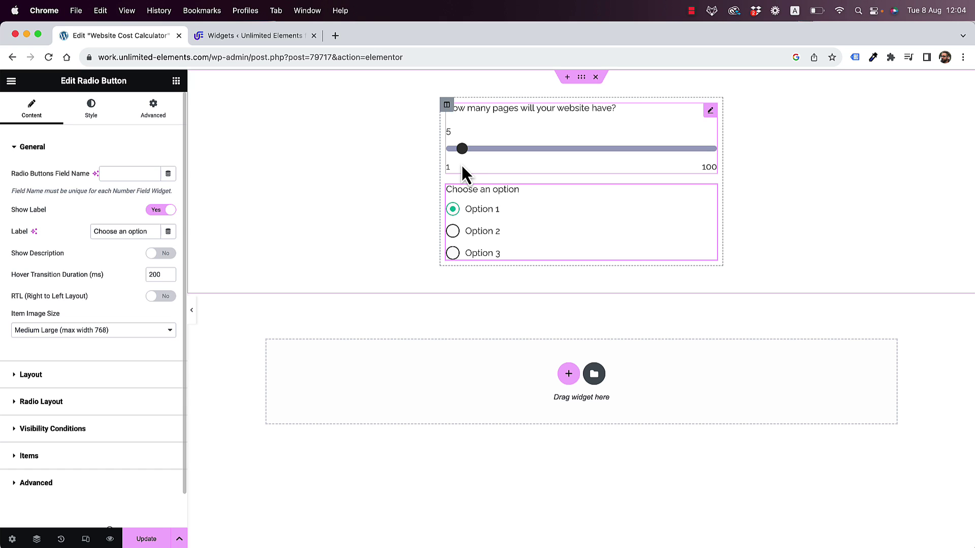
{"action": "left_click", "coordinate": [129, 174]}
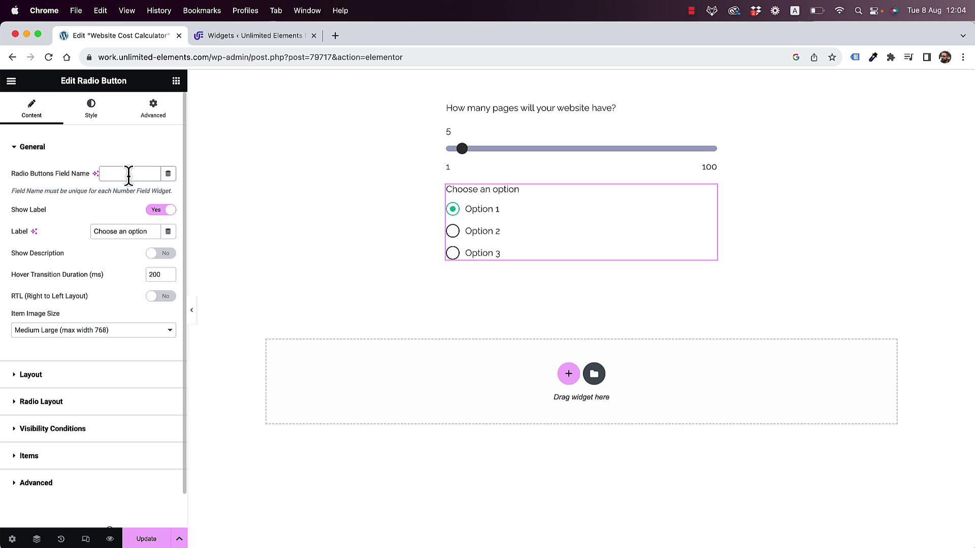
{"action": "type", "text": "type"}
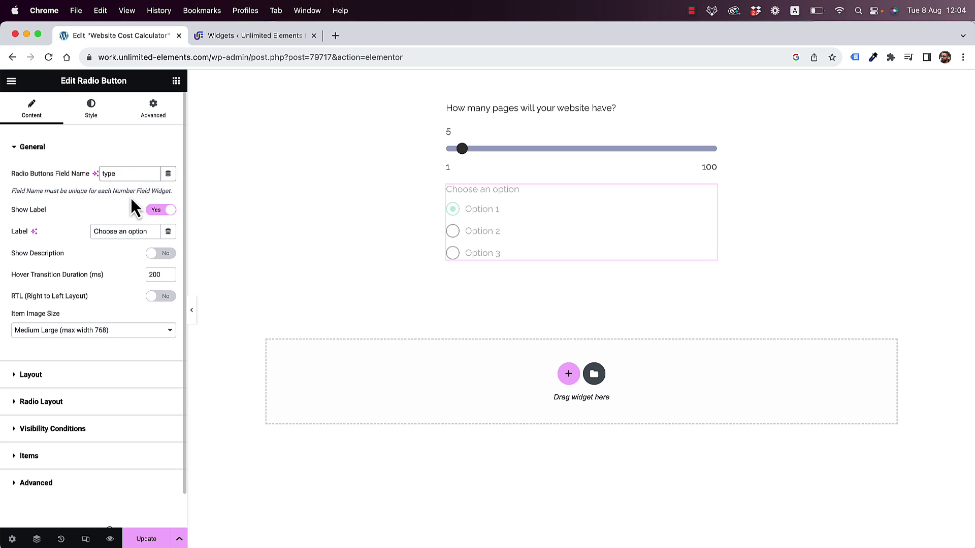
{"action": "triple_click", "coordinate": [131, 231]}
{"action": "type", "text": "Website"}
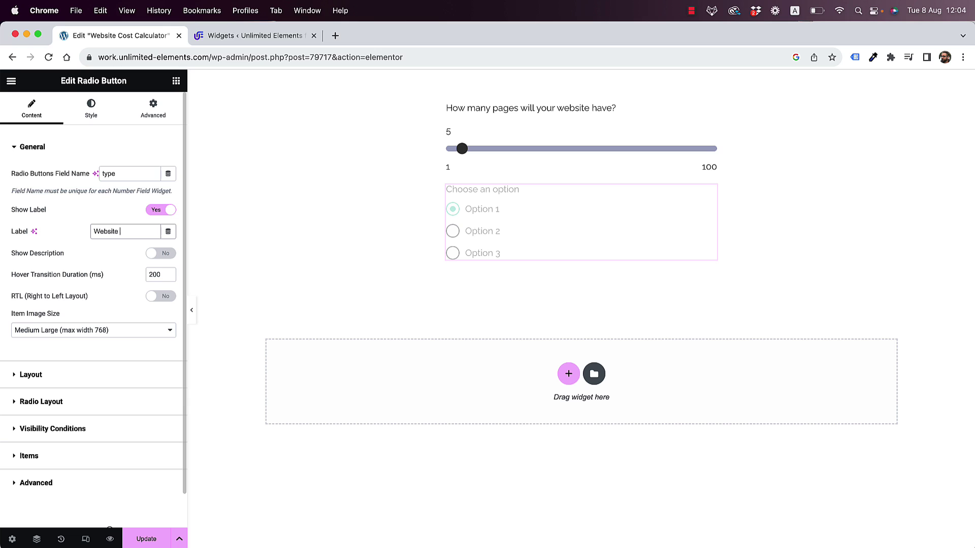
{"action": "type", "text": " Type"}
Step: Try the Display Format as Buttons, then Images, then set it back to Simple
{"action": "left_click", "coordinate": [32, 375]}
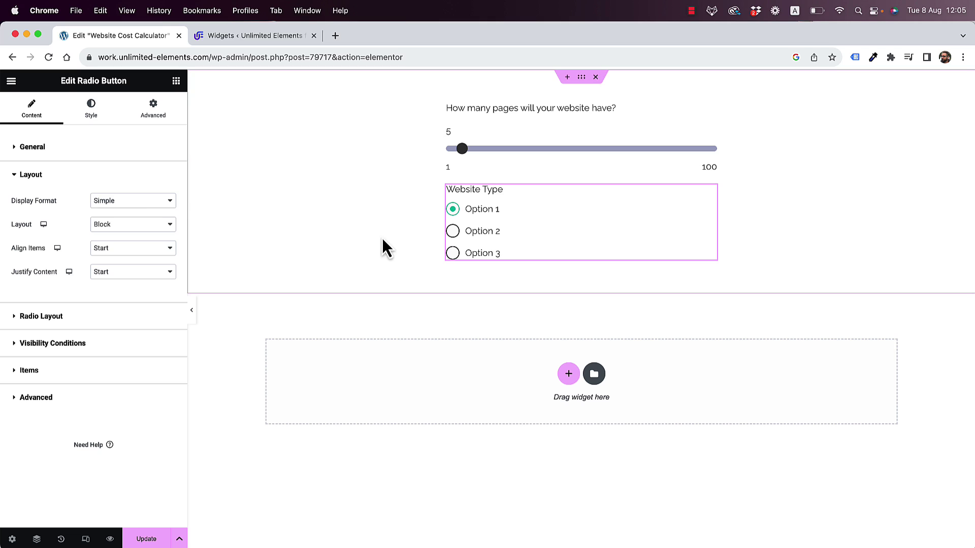
{"action": "left_click", "coordinate": [142, 202]}
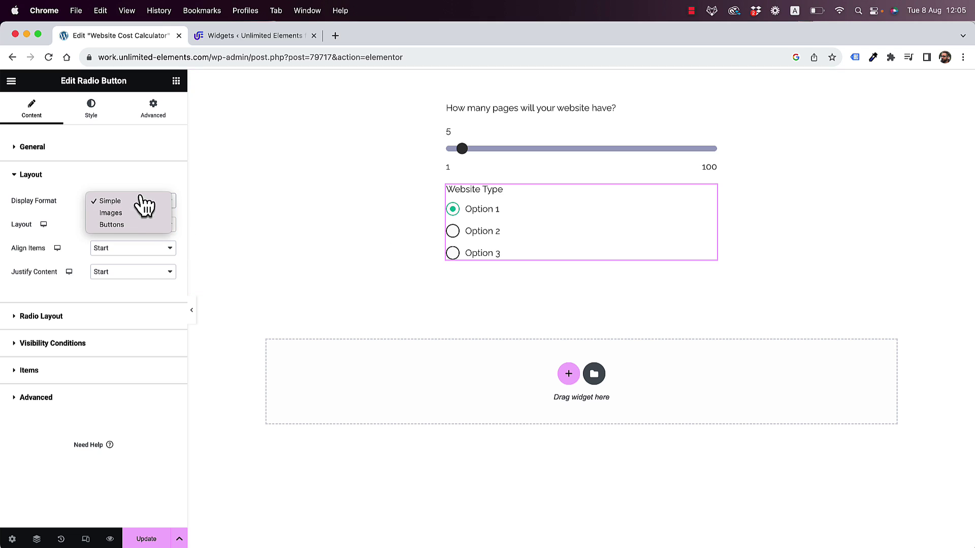
{"action": "left_click", "coordinate": [127, 225]}
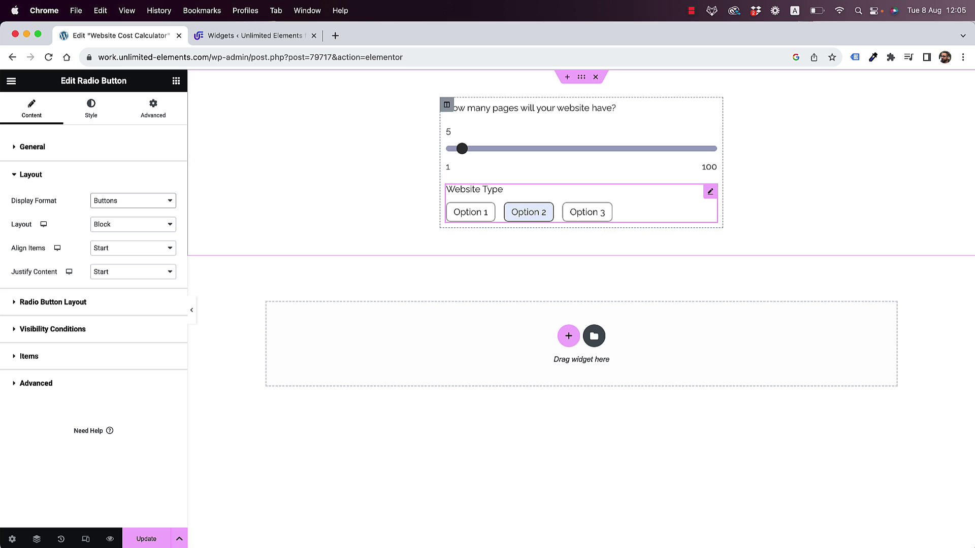
{"action": "left_click", "coordinate": [470, 212]}
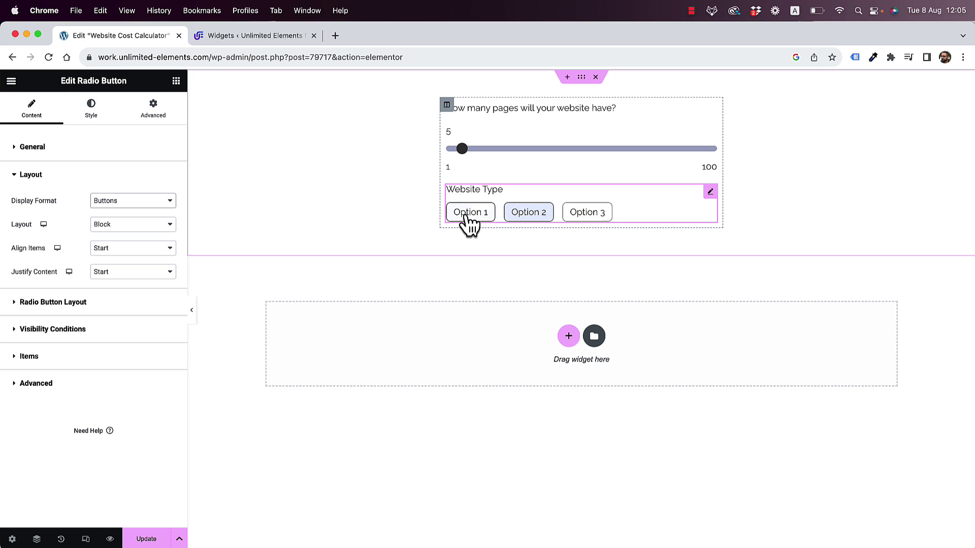
{"action": "left_click", "coordinate": [152, 201]}
{"action": "left_click", "coordinate": [125, 189]}
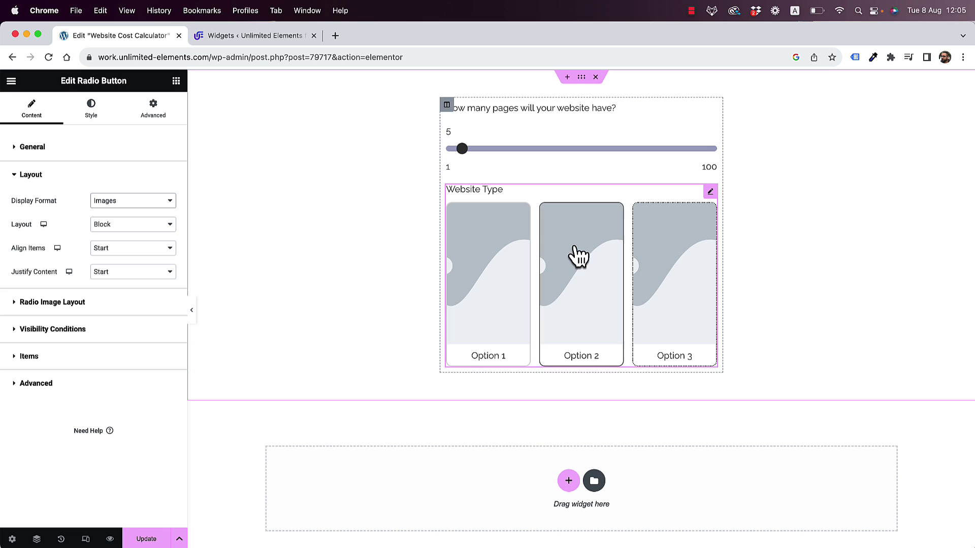
{"action": "left_click", "coordinate": [147, 201]}
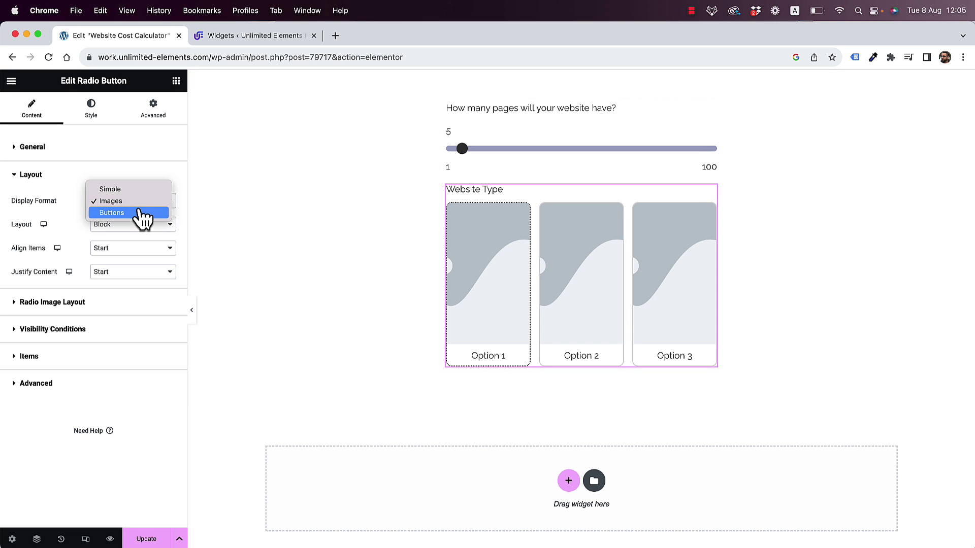
{"action": "left_click", "coordinate": [128, 200]}
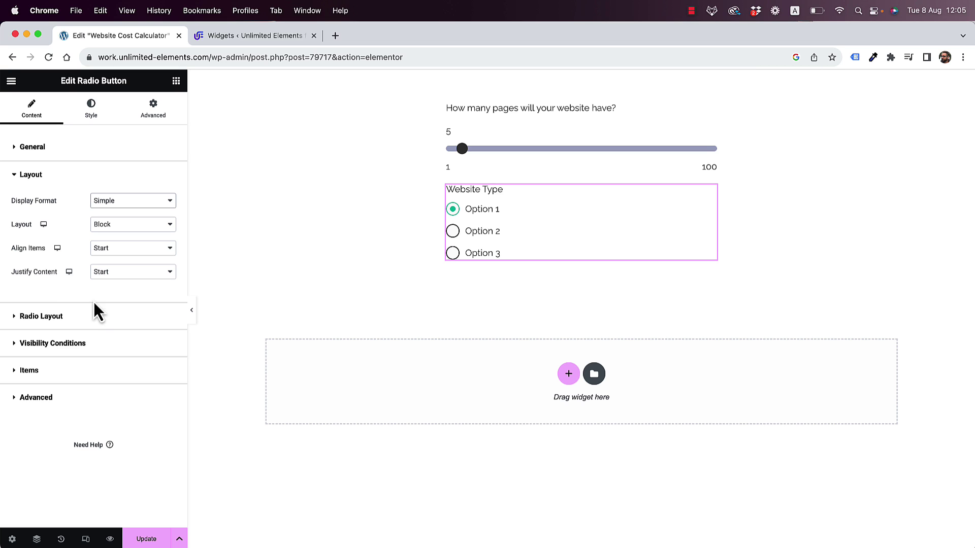
Step: Delete the third option and retitle the first 'Regular Website' with value 100
{"action": "left_click", "coordinate": [39, 370]}
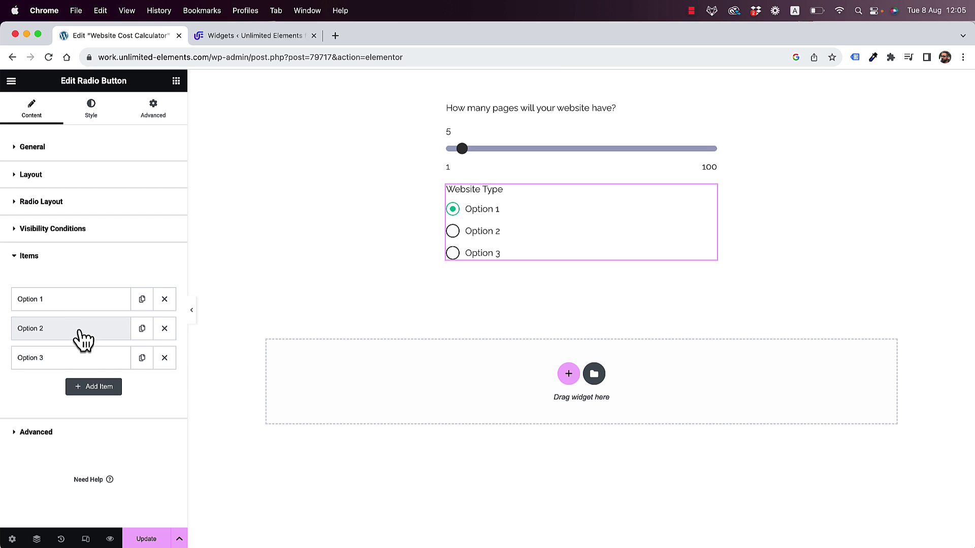
{"action": "left_click", "coordinate": [164, 358]}
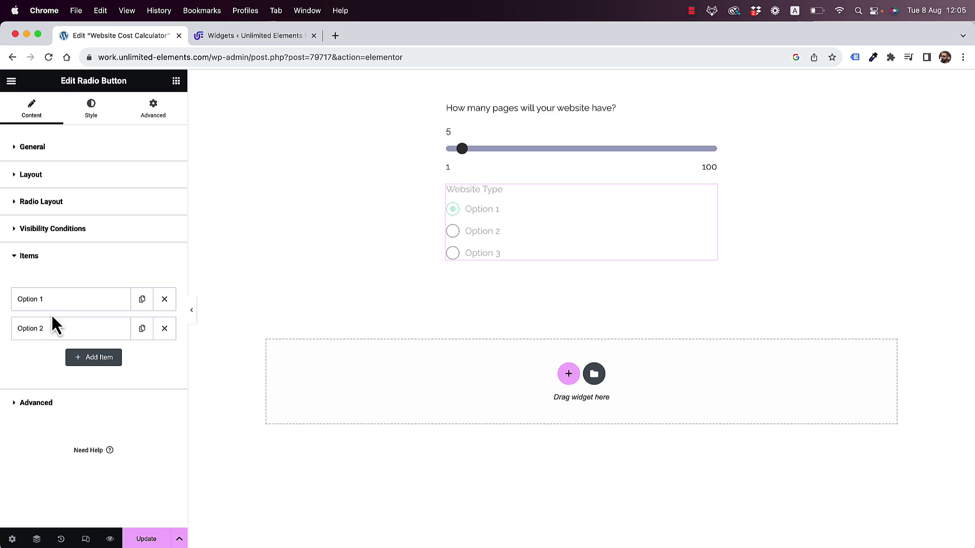
{"action": "left_click", "coordinate": [58, 303]}
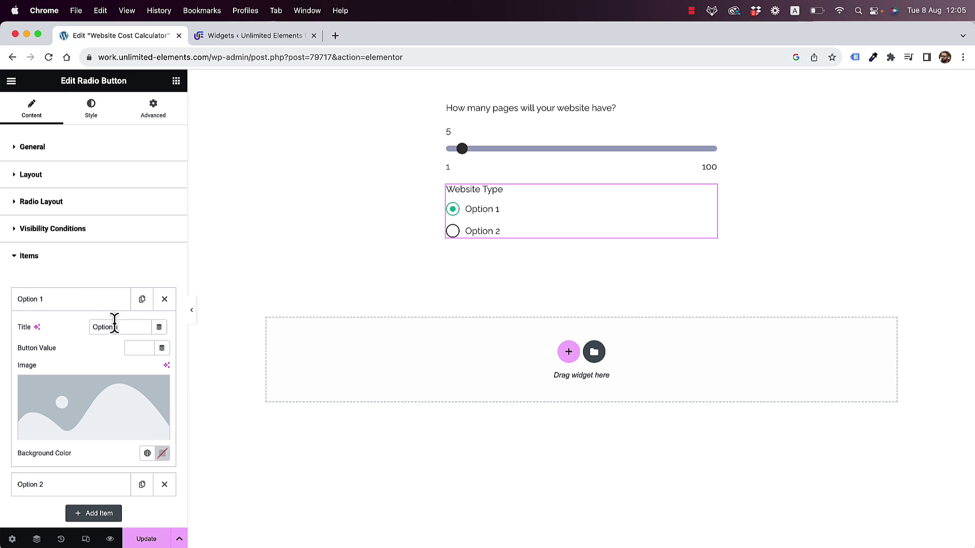
{"action": "double_click", "coordinate": [113, 327]}
{"action": "type", "text": "Reg"}
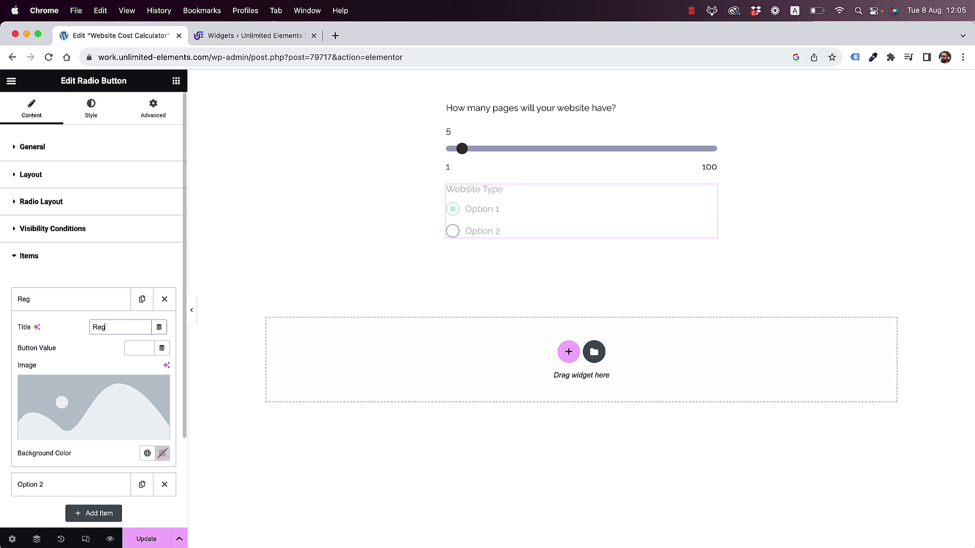
{"action": "type", "text": "ular Website"}
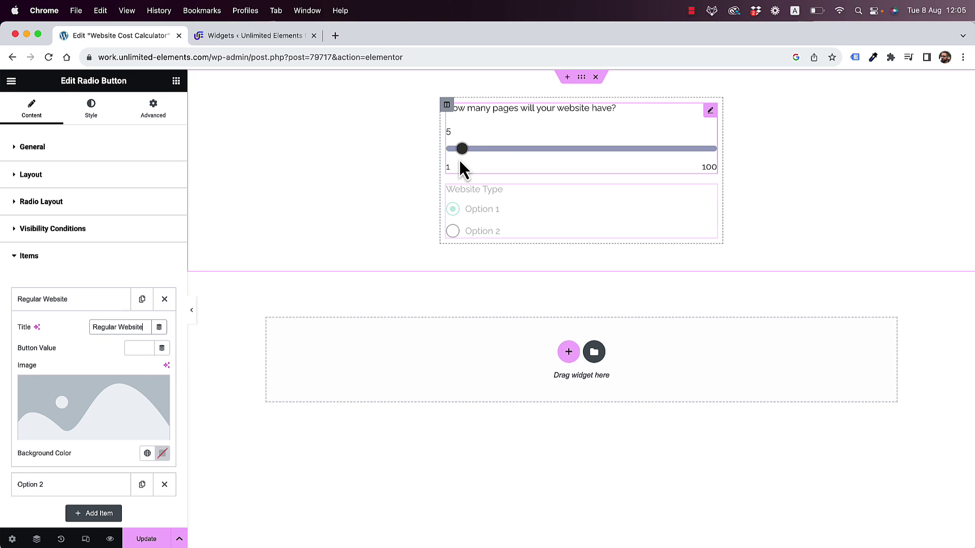
{"action": "left_click", "coordinate": [140, 348]}
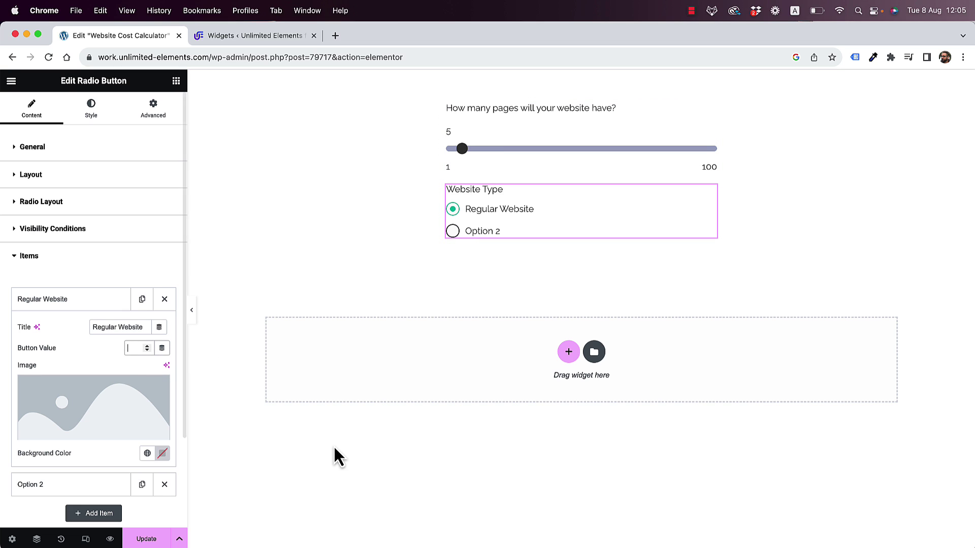
{"action": "type", "text": "100"}
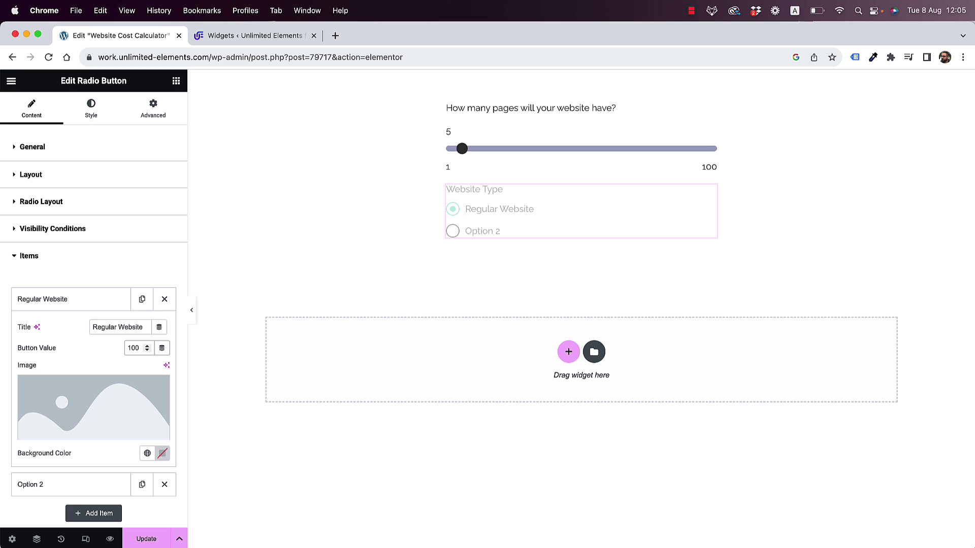
{"action": "left_click", "coordinate": [53, 302]}
Step: Retitle the second option 'Ecommerce Website' and give it value 150
{"action": "left_click", "coordinate": [83, 328]}
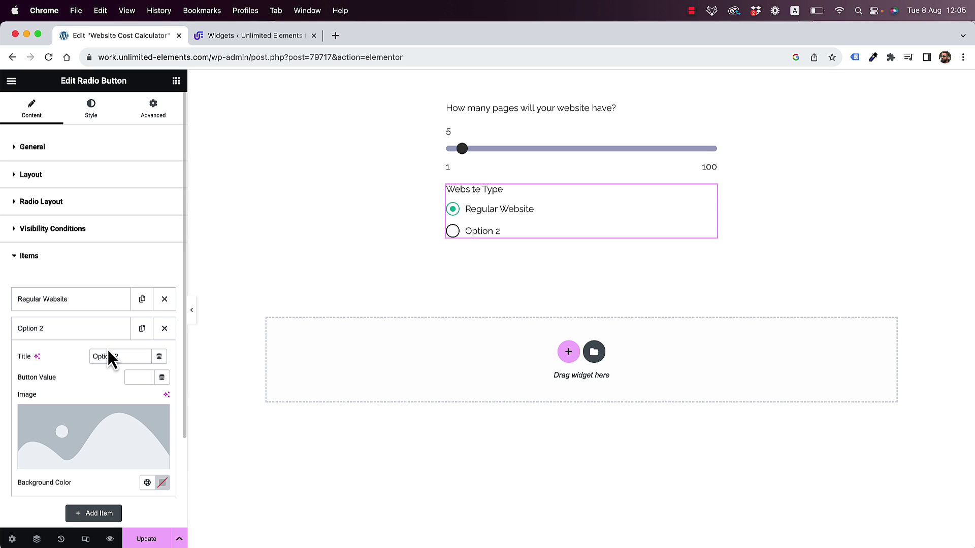
{"action": "left_click", "coordinate": [107, 355]}
{"action": "key", "text": "super+a"}
{"action": "type", "text": "W"}
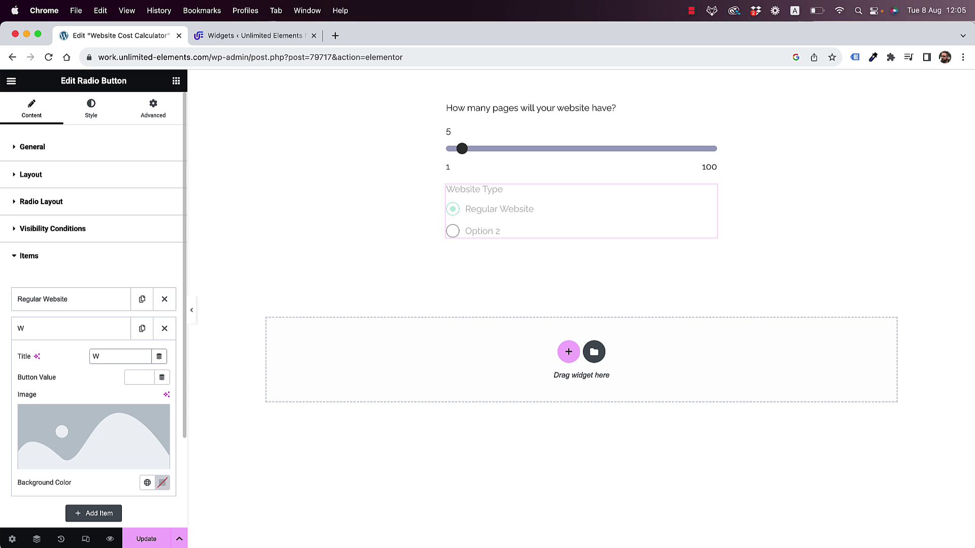
{"action": "key", "text": "BackSpace"}
{"action": "type", "text": "Ecommerce "}
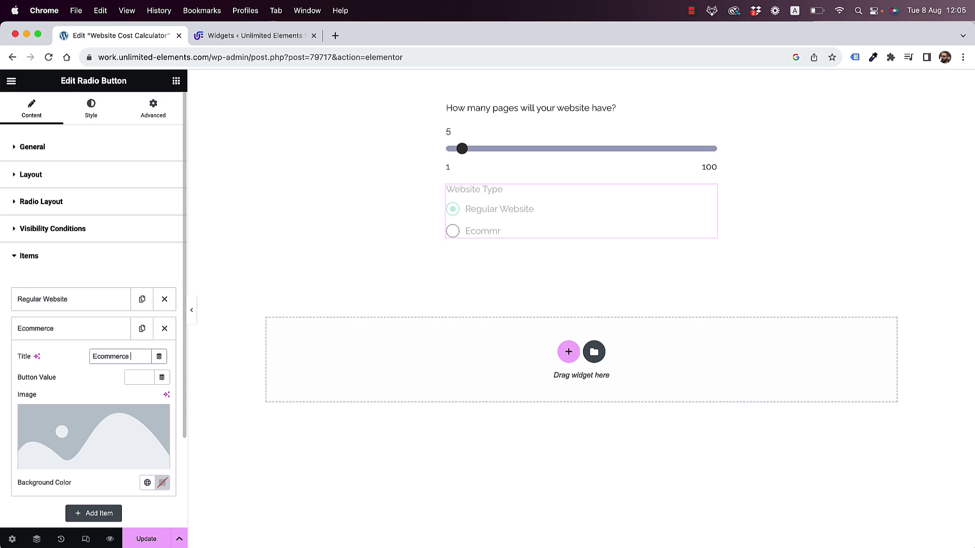
{"action": "type", "text": "Website"}
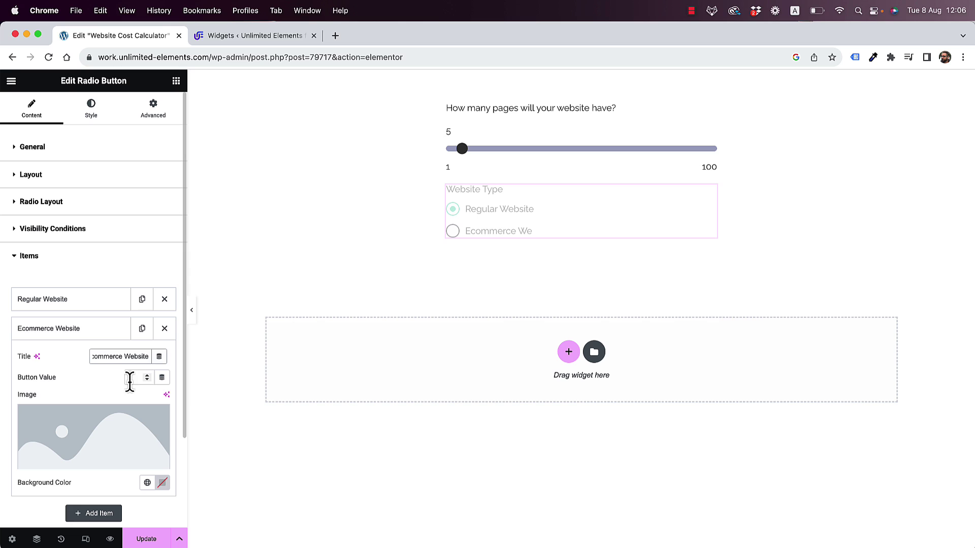
{"action": "left_click", "coordinate": [129, 381]}
{"action": "type", "text": "150"}
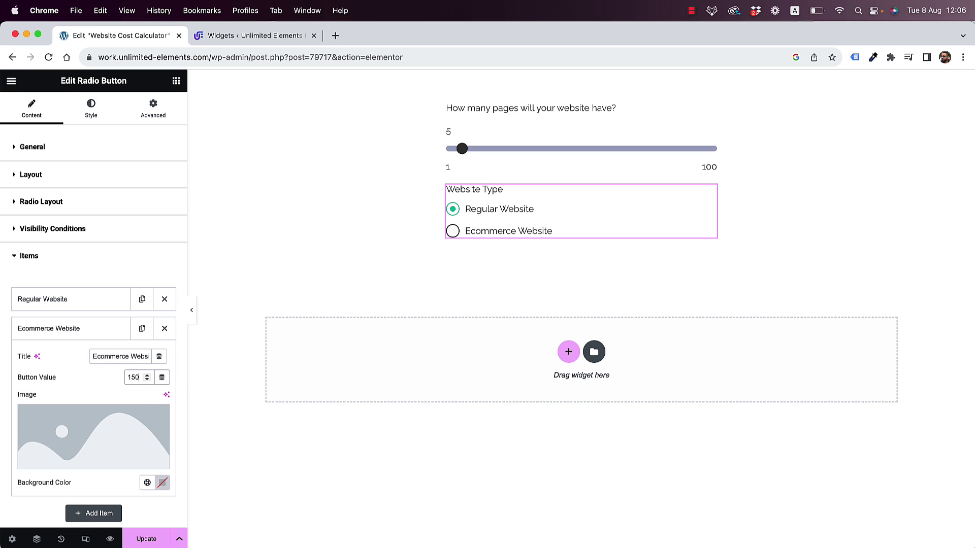
{"action": "left_click", "coordinate": [31, 333]}
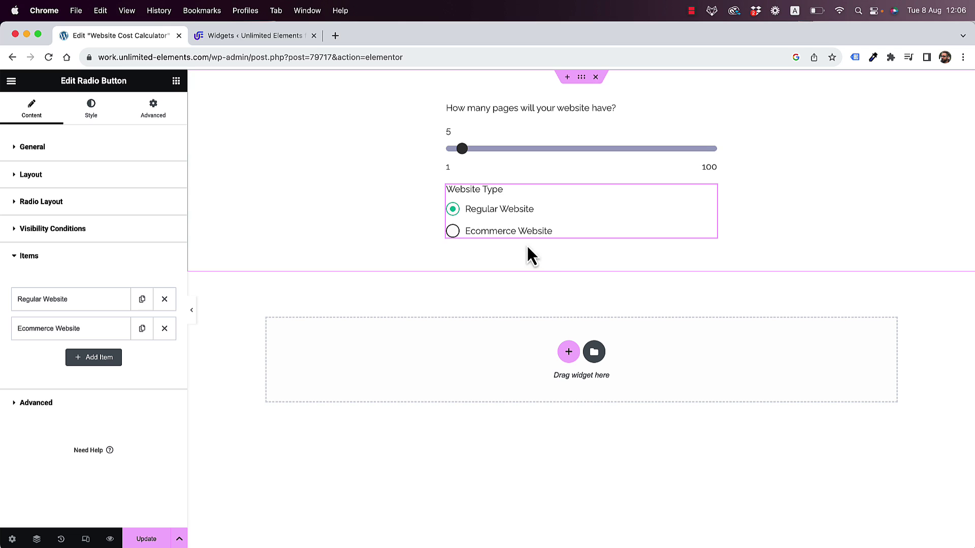
Step: Search for the number field widget and place it below the website-type radios
{"action": "left_click", "coordinate": [176, 80]}
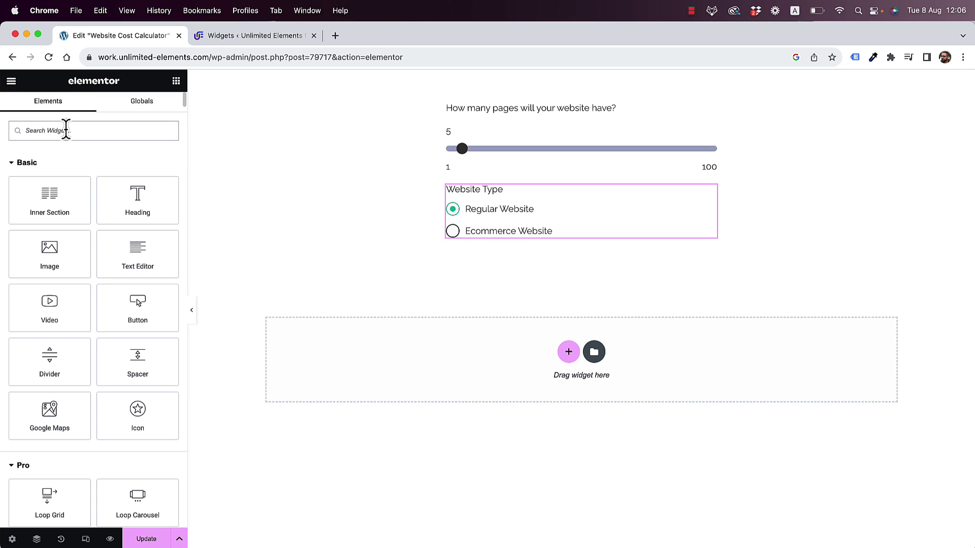
{"action": "left_click", "coordinate": [66, 131]}
{"action": "type", "text": "number fi"}
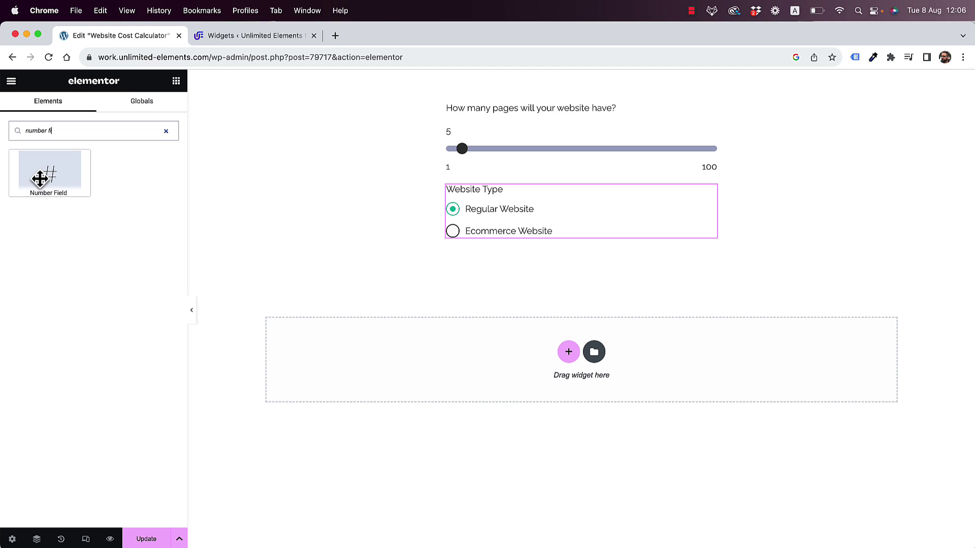
{"action": "left_click_drag", "start_coordinate": [60, 183], "coordinate": [489, 230]}
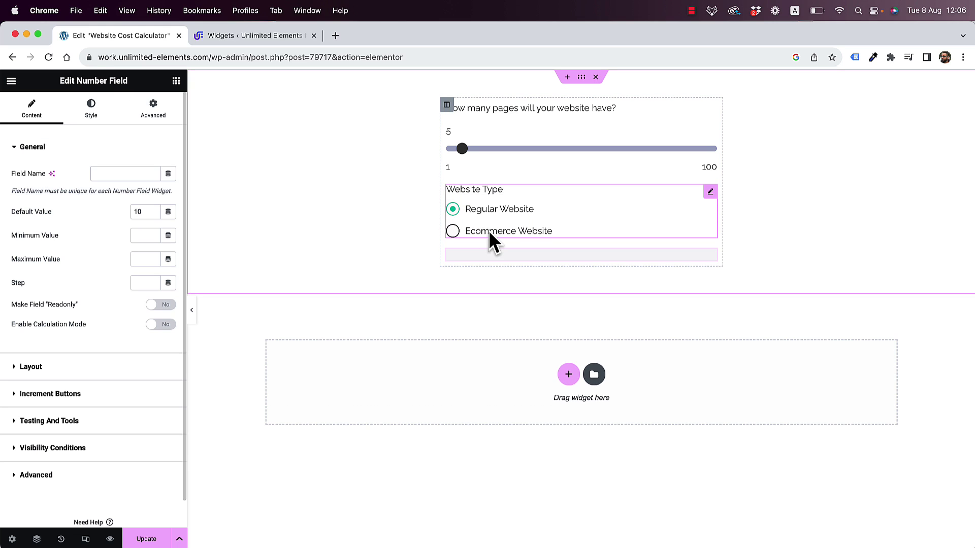
Step: Name the number field 'Total', clear its default value 10, and enable Readonly and Calculation Mode
{"action": "left_click", "coordinate": [118, 174]}
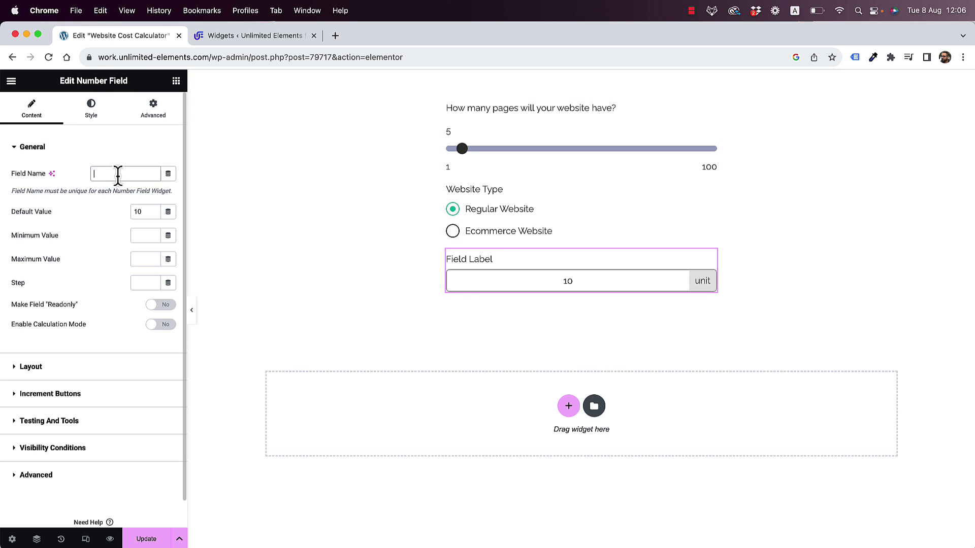
{"action": "type", "text": "Total"}
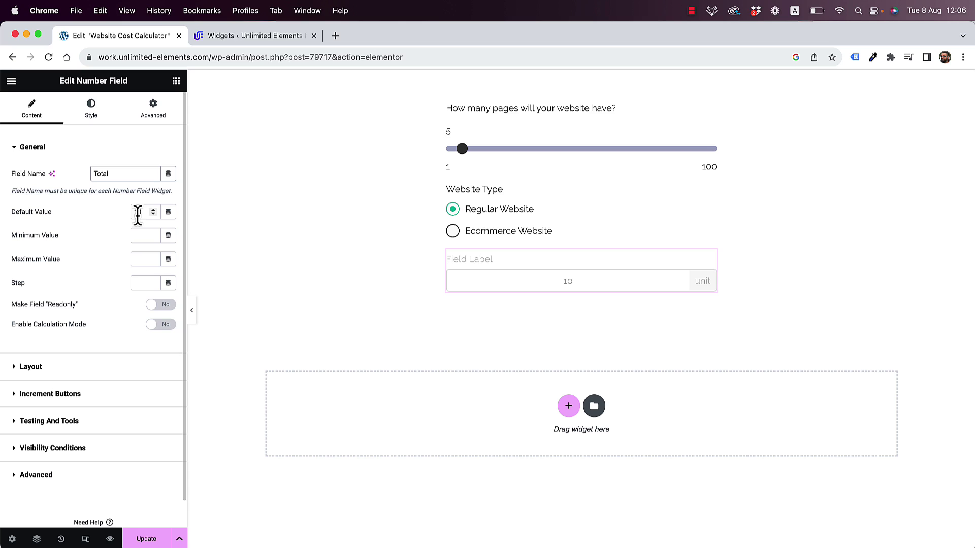
{"action": "double_click", "coordinate": [138, 212]}
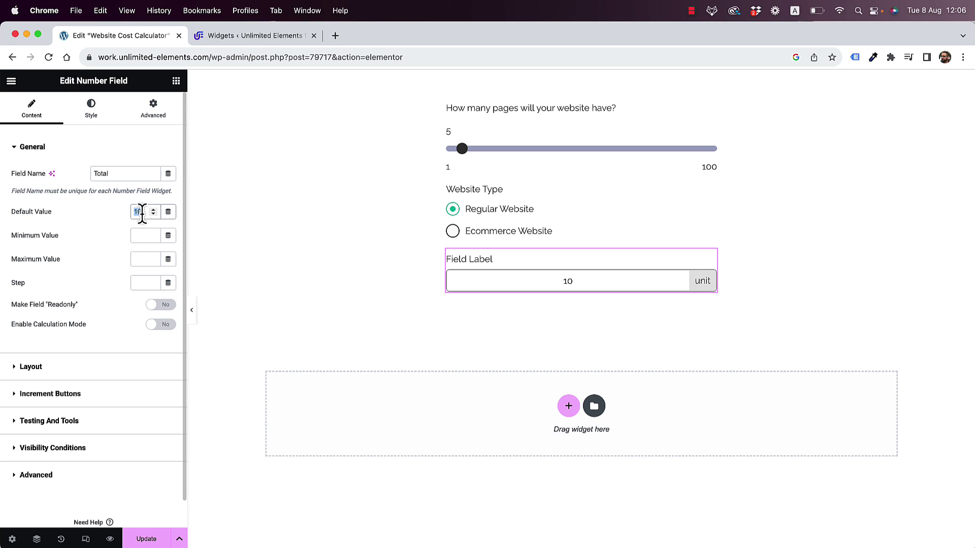
{"action": "key", "text": "BackSpace"}
{"action": "left_click", "coordinate": [156, 305]}
{"action": "left_click", "coordinate": [156, 325]}
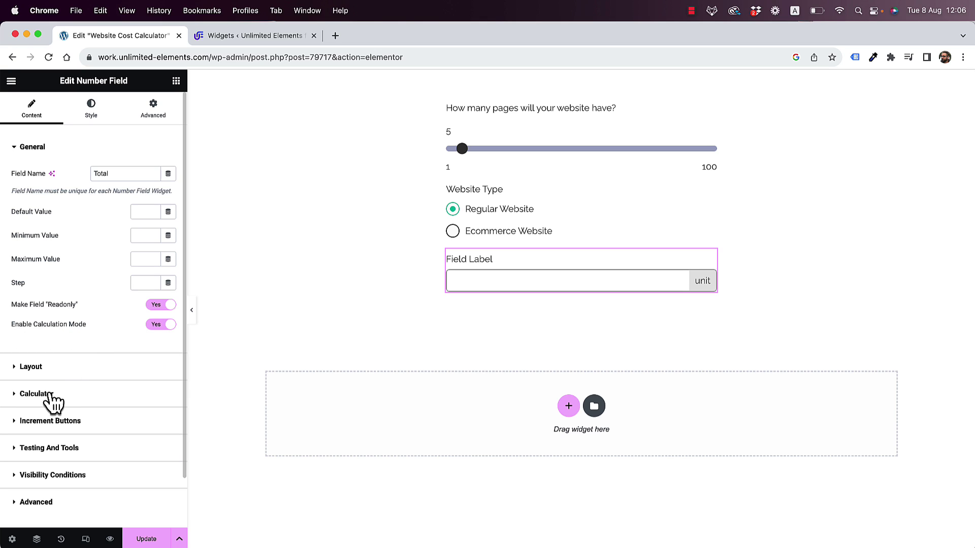
Step: Replace the 'unit' suffix with '$' and open the Calculator formula field
{"action": "left_click", "coordinate": [40, 367]}
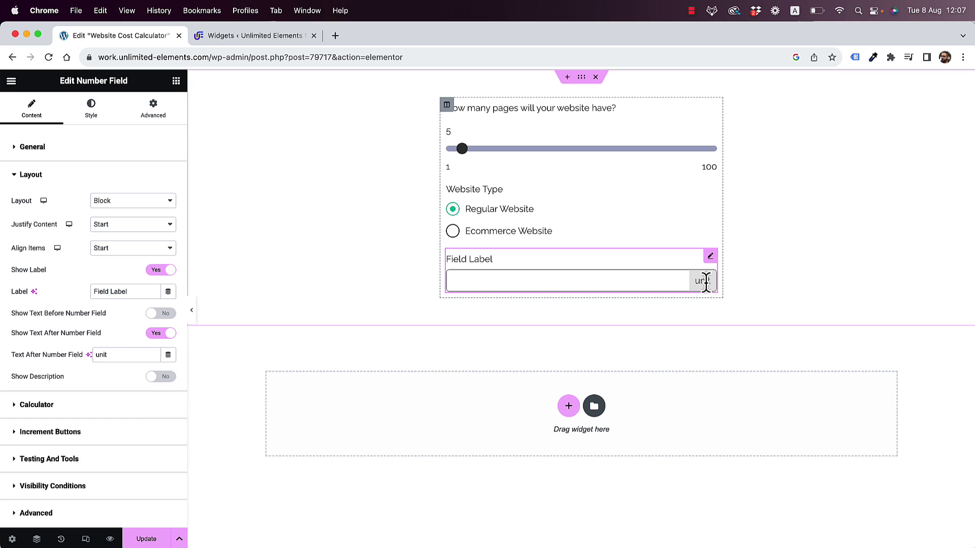
{"action": "double_click", "coordinate": [109, 354]}
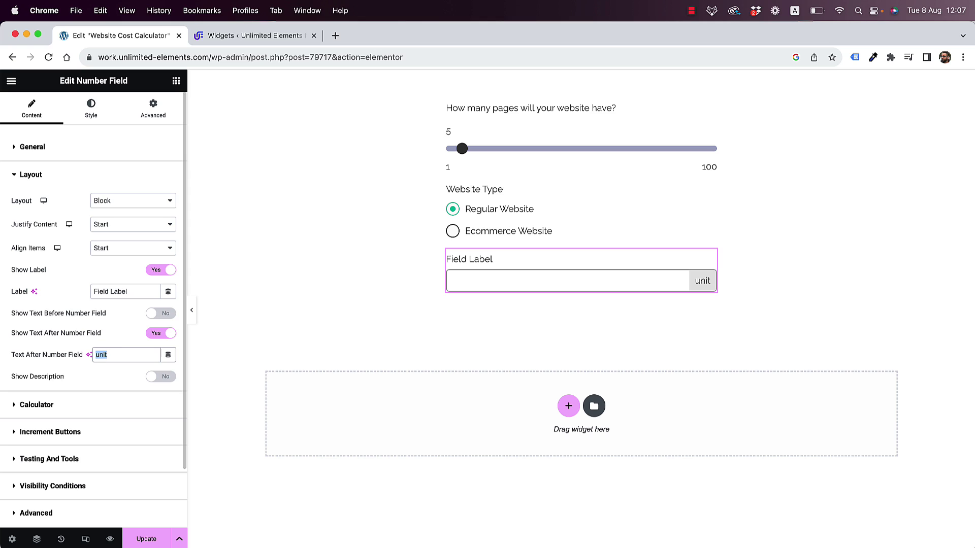
{"action": "key", "text": "BackSpace"}
{"action": "left_click", "coordinate": [51, 404]}
{"action": "left_click", "coordinate": [36, 242]}
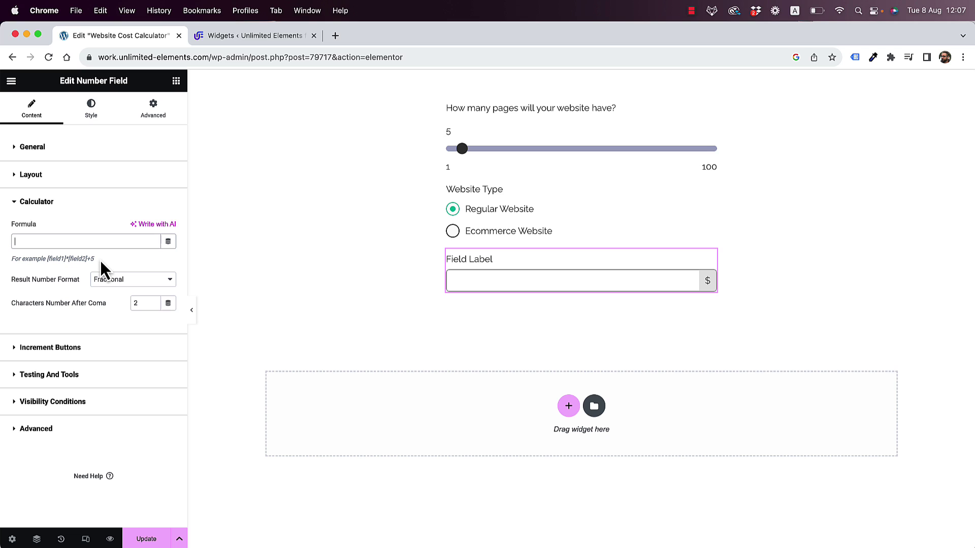
Step: Check the slider and radio field names, then enter [pages]*[type] as the Total formula
{"action": "left_click", "coordinate": [508, 128]}
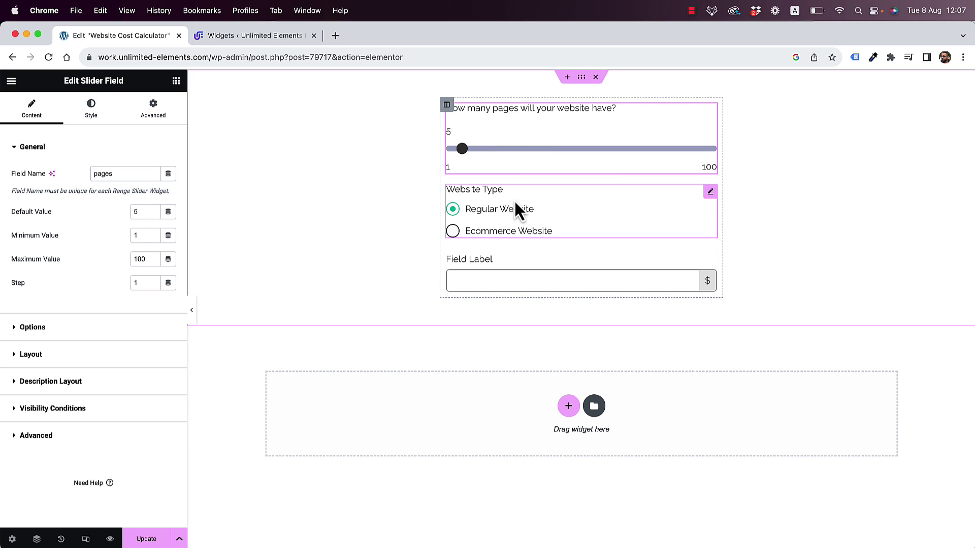
{"action": "left_click", "coordinate": [576, 193]}
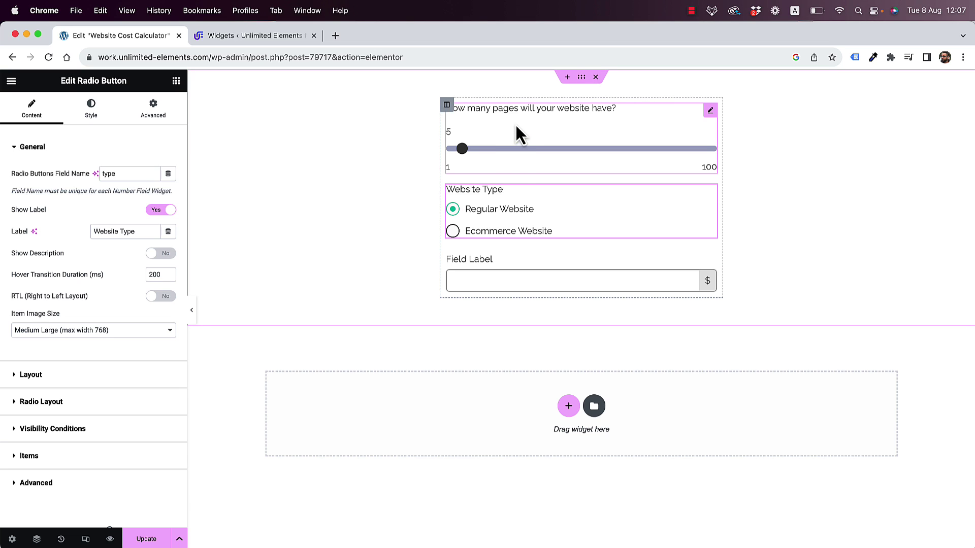
{"action": "left_click", "coordinate": [518, 256]}
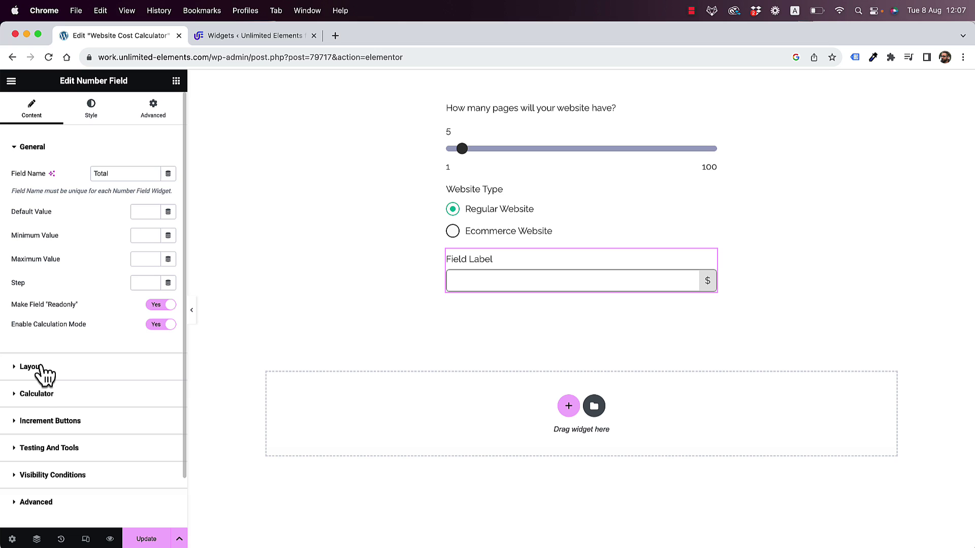
{"action": "left_click", "coordinate": [36, 394]}
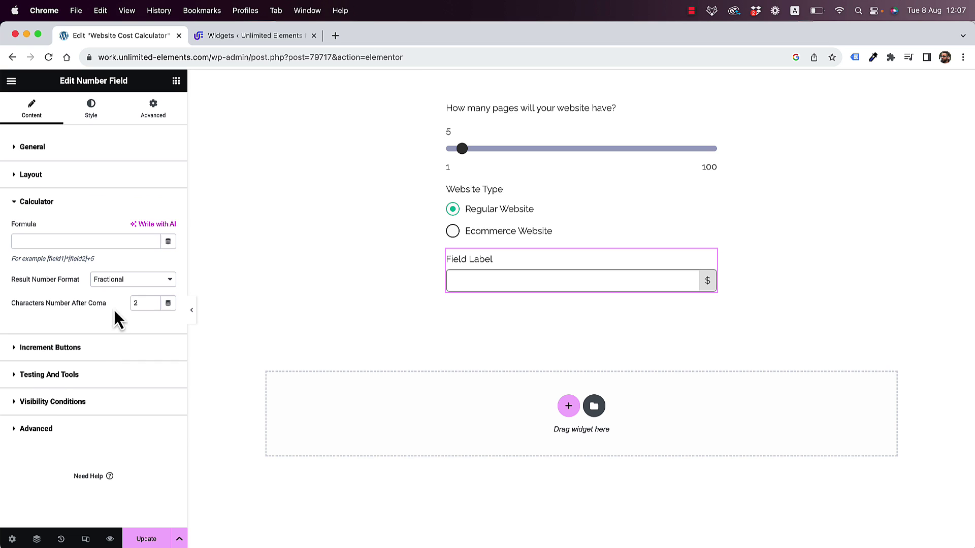
{"action": "left_click", "coordinate": [56, 241]}
{"action": "type", "text": "[pages]"}
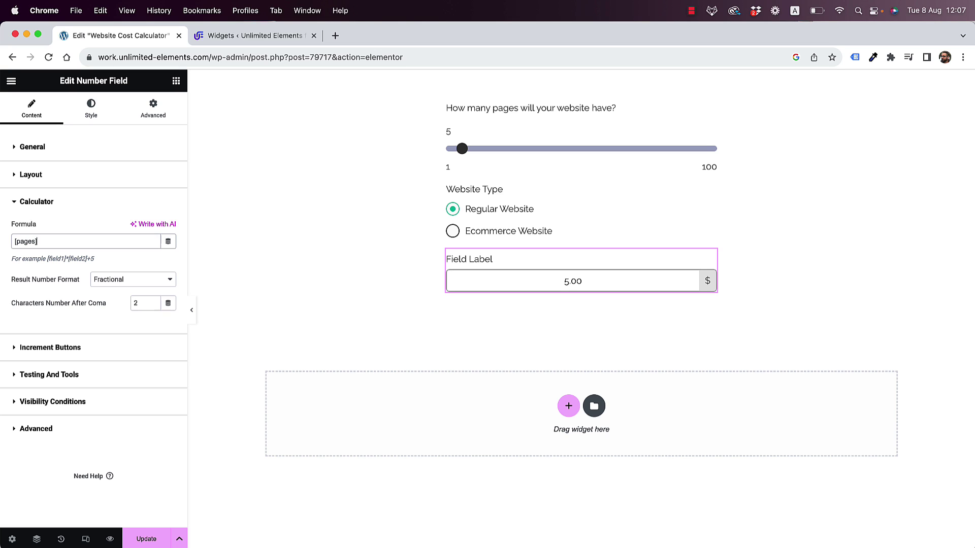
{"action": "type", "text": "*"}
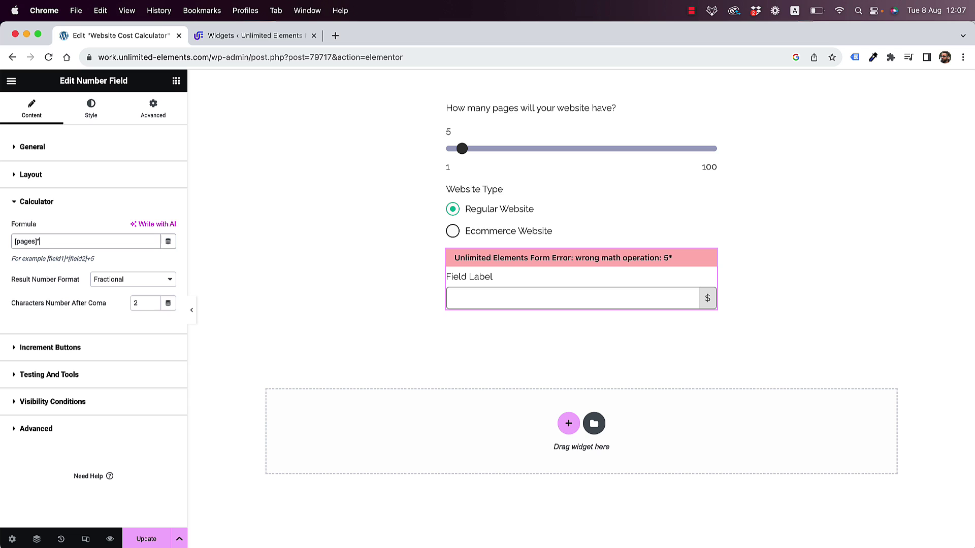
{"action": "type", "text": "[]type"}
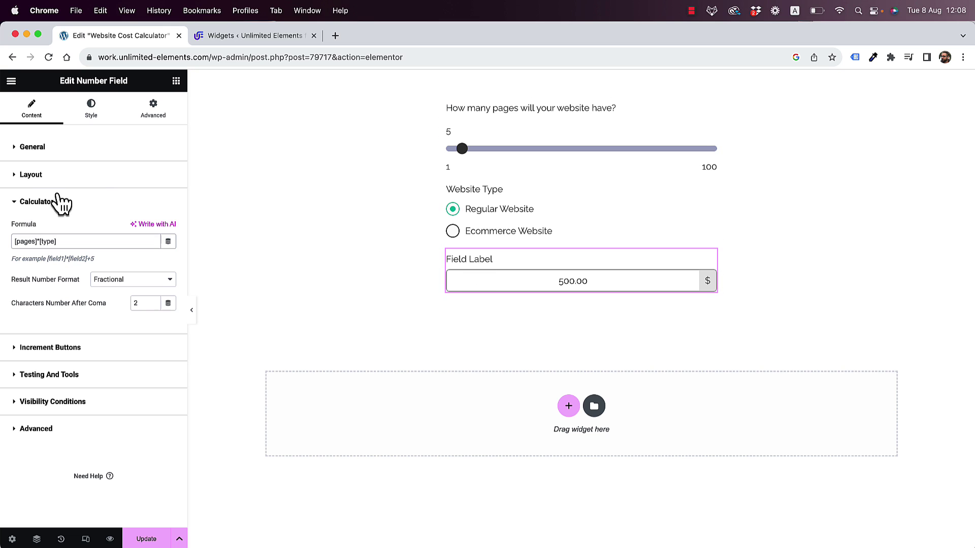
Step: Change the number field's label to 'Total:'
{"action": "left_click", "coordinate": [33, 178]}
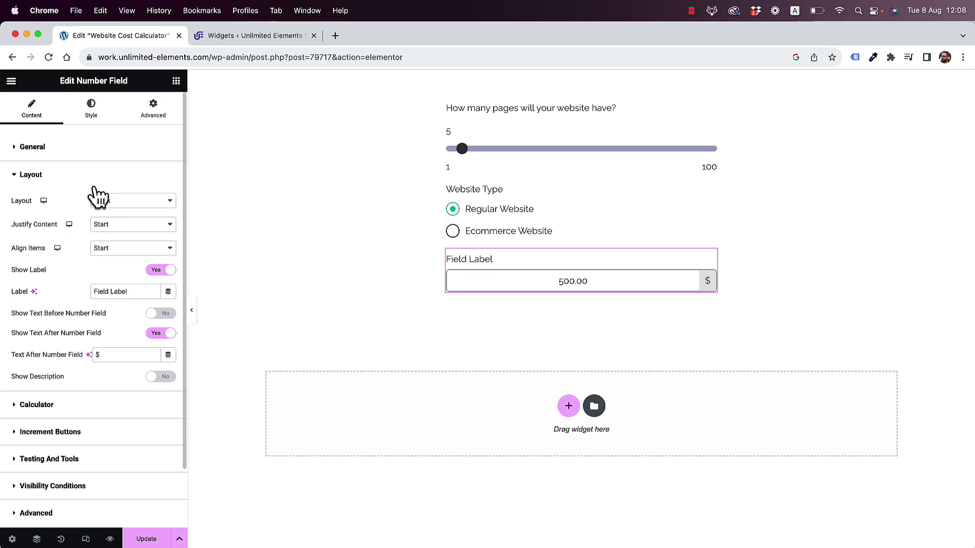
{"action": "triple_click", "coordinate": [109, 291]}
{"action": "type", "text": "Ti"}
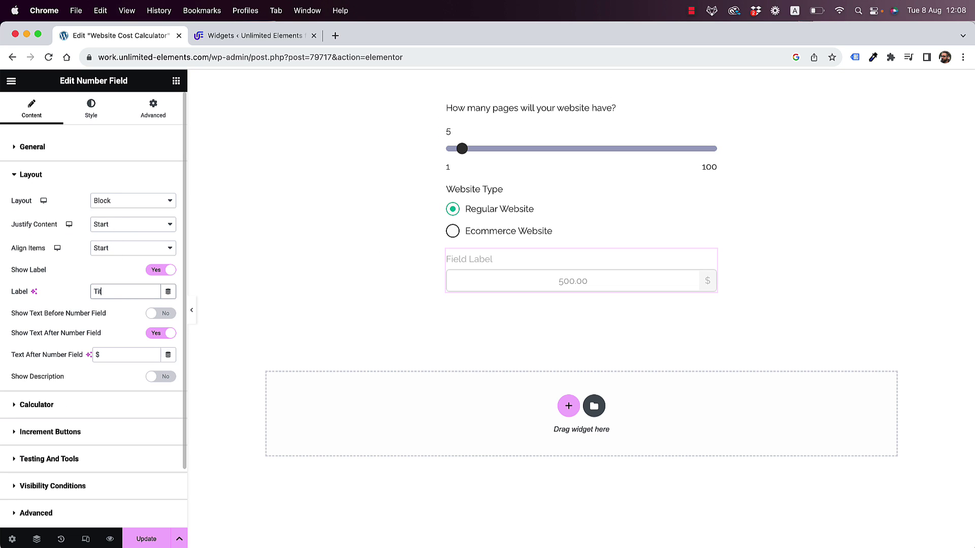
{"action": "type", "text": "tal:"}
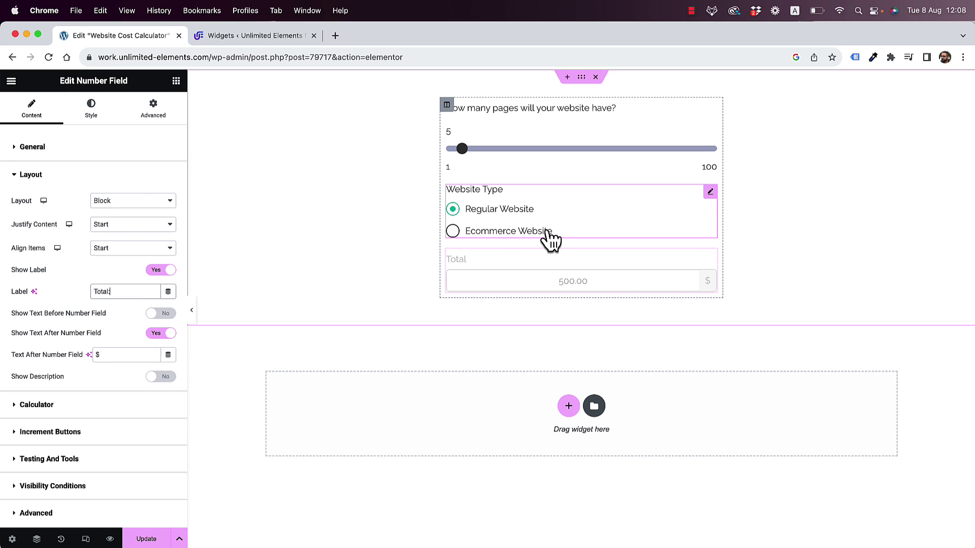
Step: Retitle the options 'Regular Website ($100)' and 'Ecommerce Website ($150)'
{"action": "left_click", "coordinate": [546, 234]}
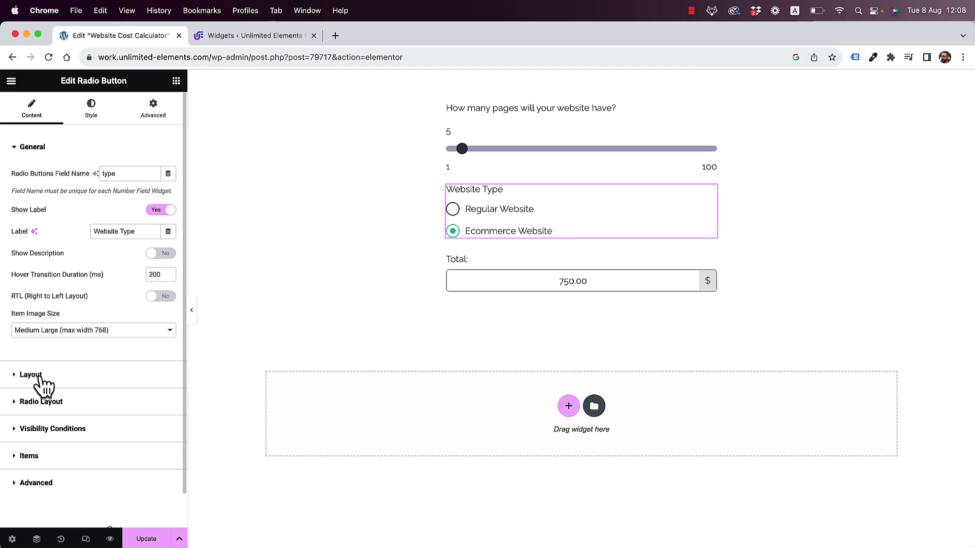
{"action": "left_click", "coordinate": [38, 457]}
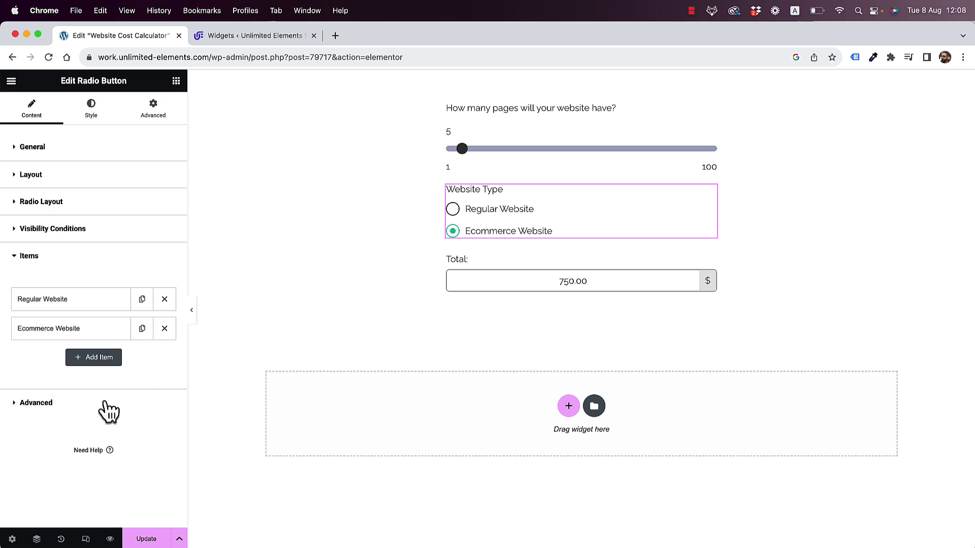
{"action": "left_click", "coordinate": [76, 303]}
{"action": "left_click", "coordinate": [144, 327]}
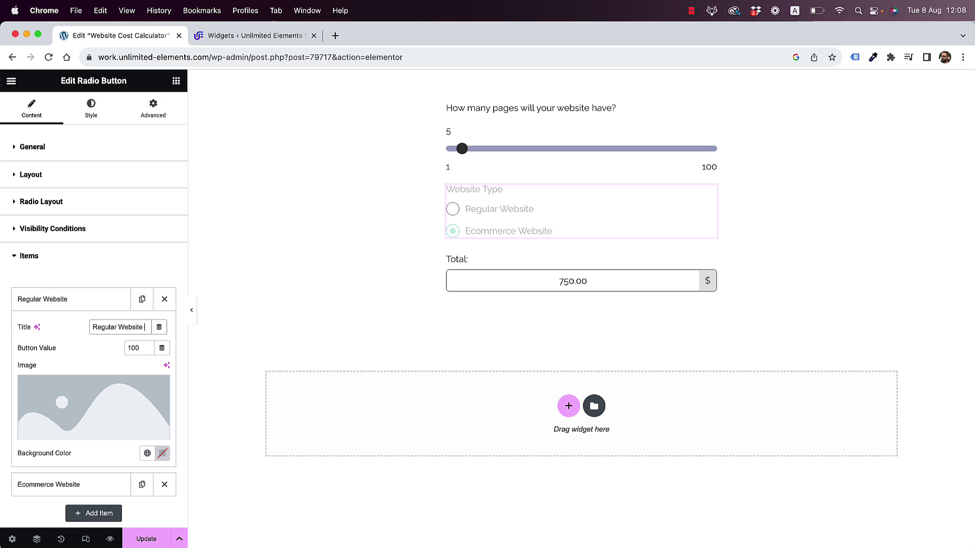
{"action": "type", "text": "()"}
{"action": "type", "text": "$100"}
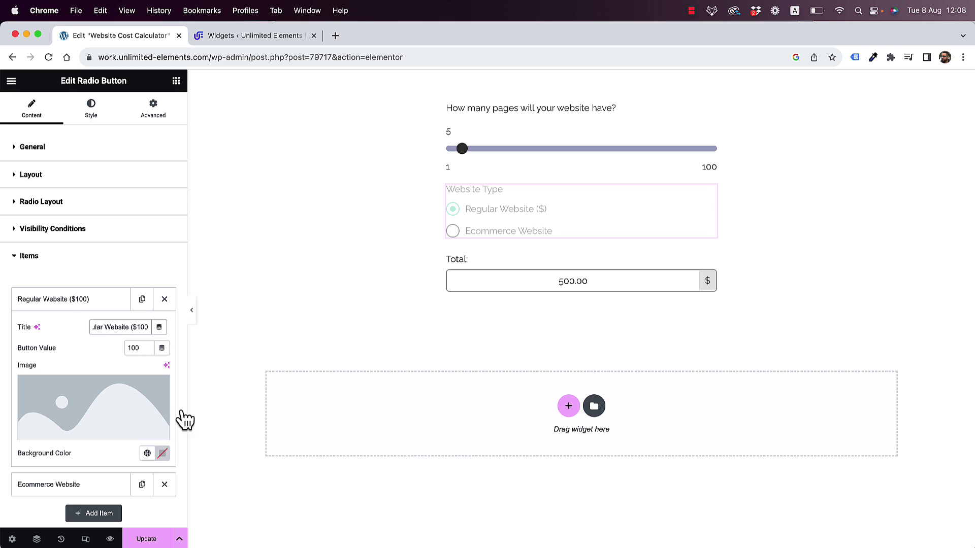
{"action": "left_click", "coordinate": [53, 485]}
{"action": "left_click", "coordinate": [146, 356]}
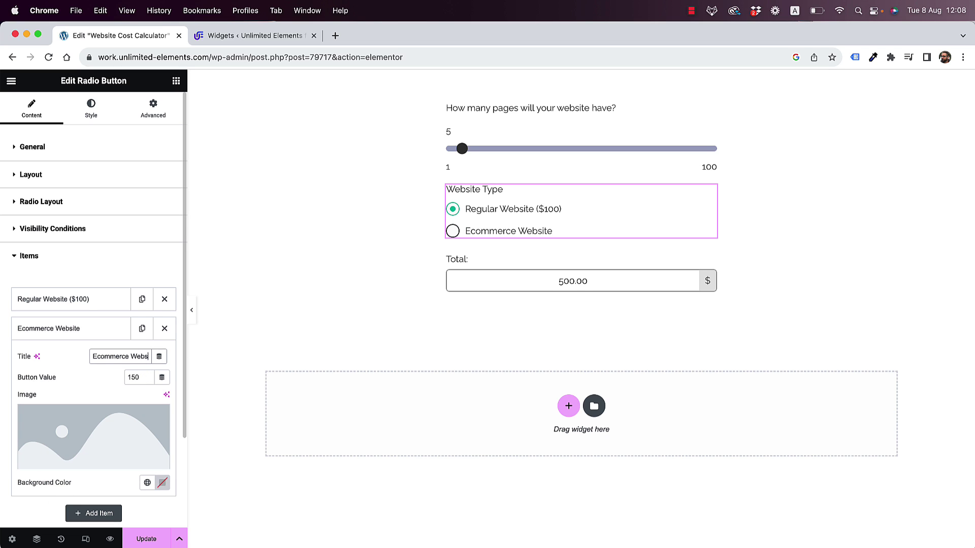
{"action": "key", "text": "End"}
{"action": "type", "text": "()"}
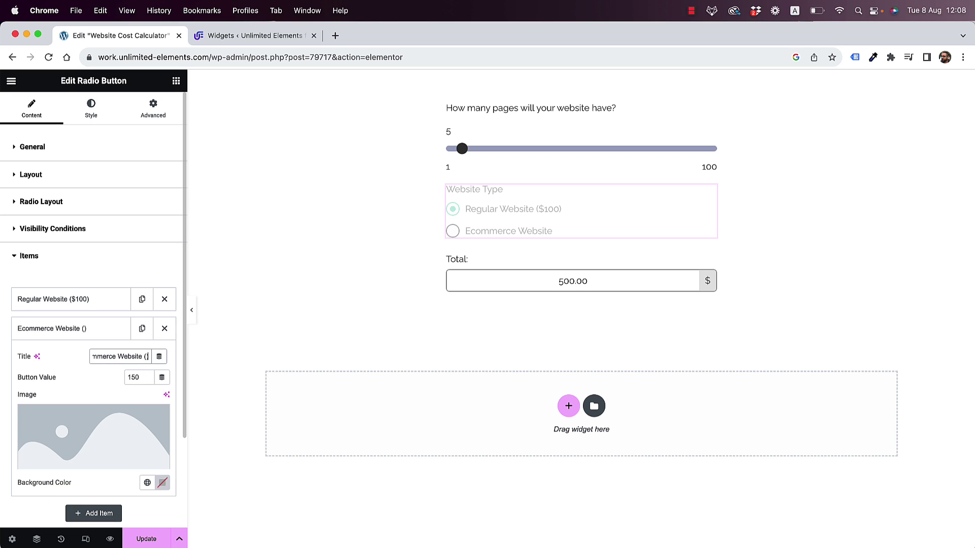
{"action": "key", "text": "Left"}
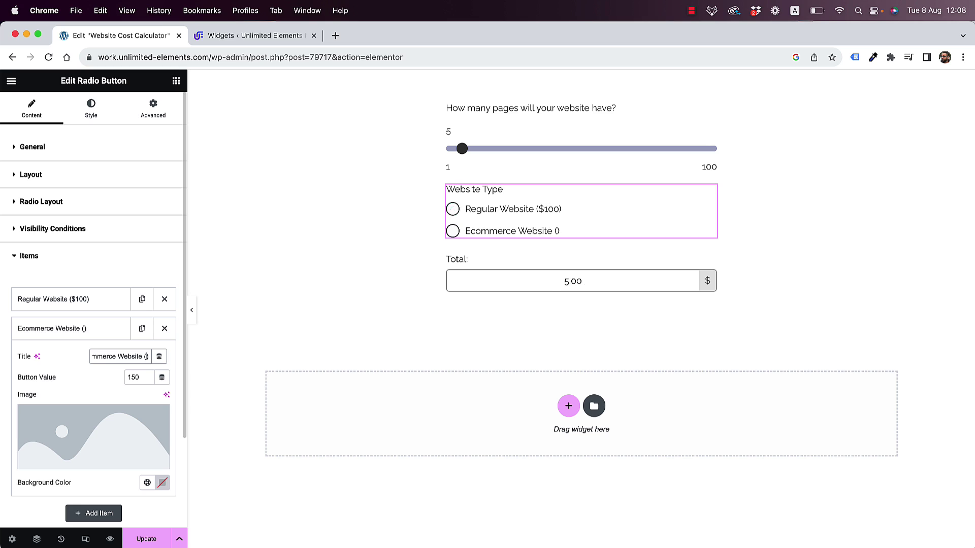
{"action": "type", "text": "$150"}
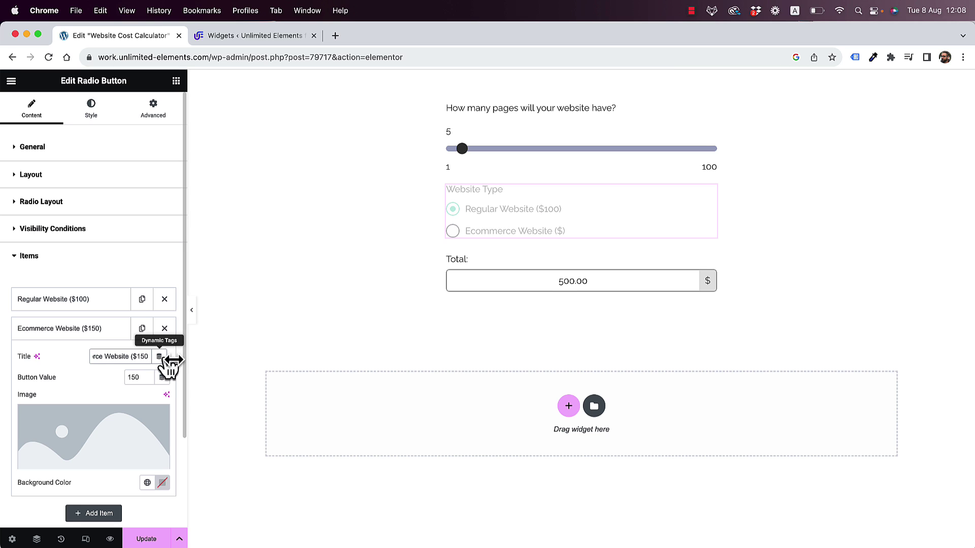
Step: Test the calculator with 43 pages and Ecommerce Website, getting a 6450.00 total
{"action": "key", "text": "End"}
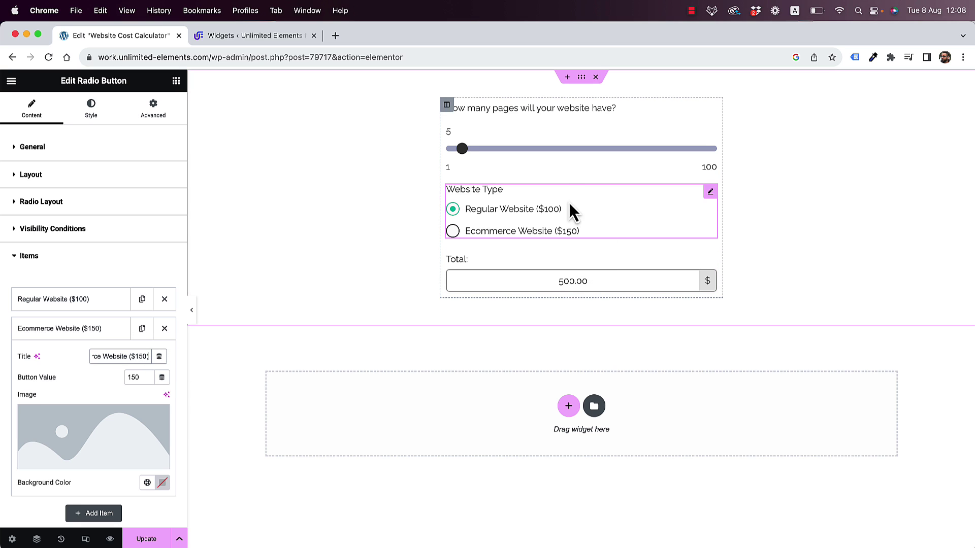
{"action": "left_click_drag", "start_coordinate": [460, 148], "coordinate": [510, 150]}
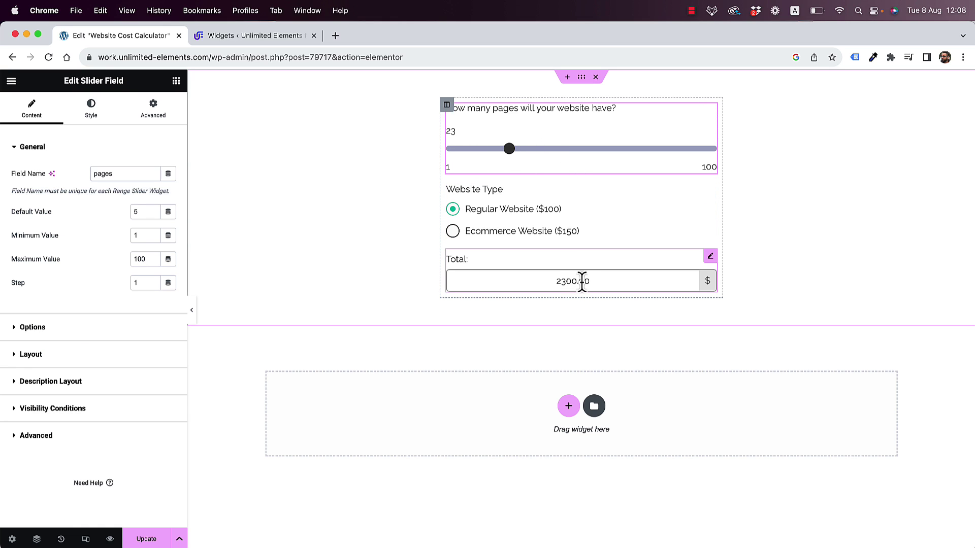
{"action": "left_click", "coordinate": [453, 231]}
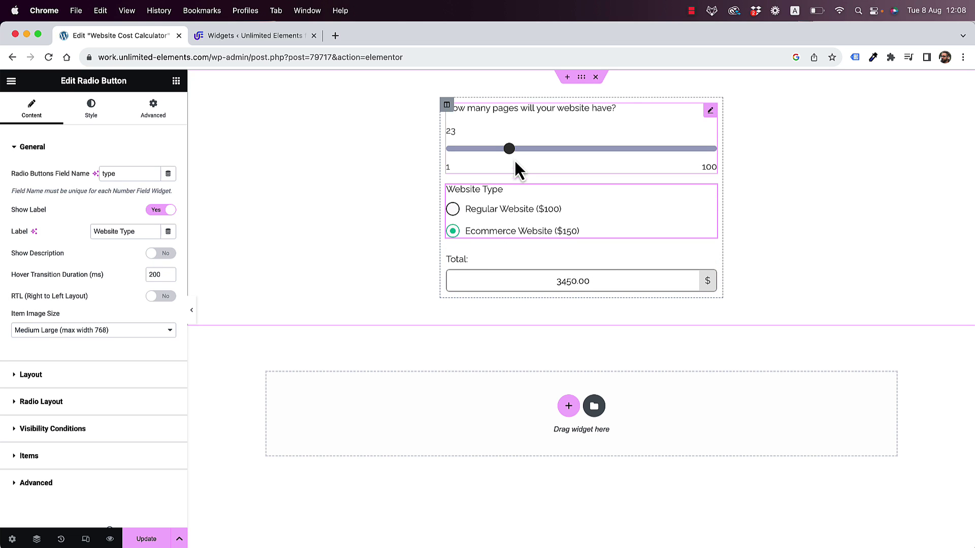
{"action": "left_click_drag", "start_coordinate": [509, 149], "coordinate": [561, 149]}
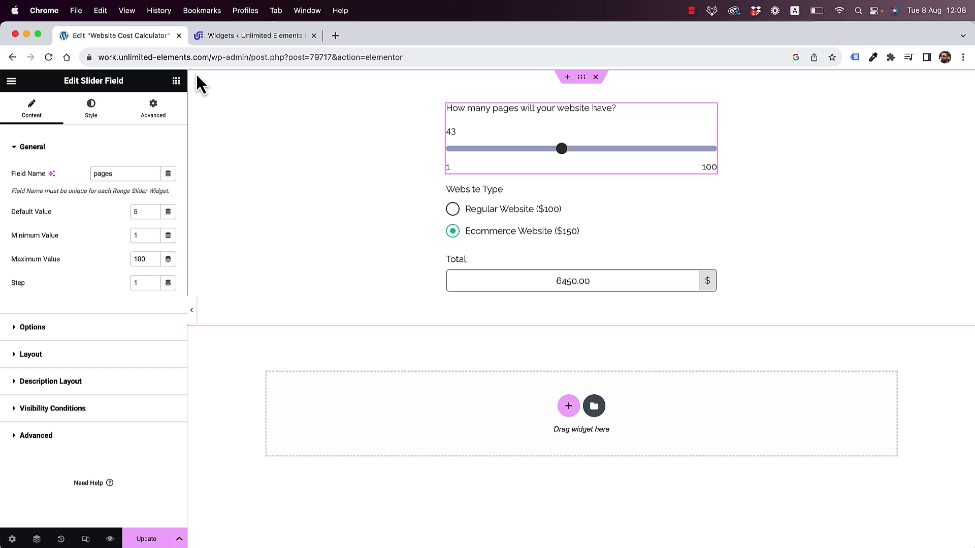
Step: Search 'dropdown field' and place the Dropdown Field between Website Type and Total
{"action": "left_click", "coordinate": [176, 81]}
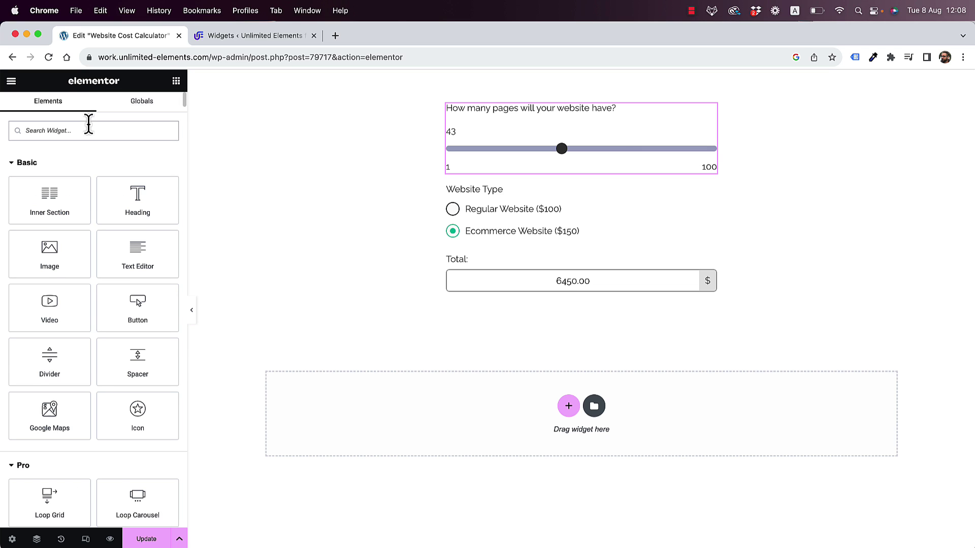
{"action": "left_click", "coordinate": [87, 128]}
{"action": "type", "text": "dropdown f"}
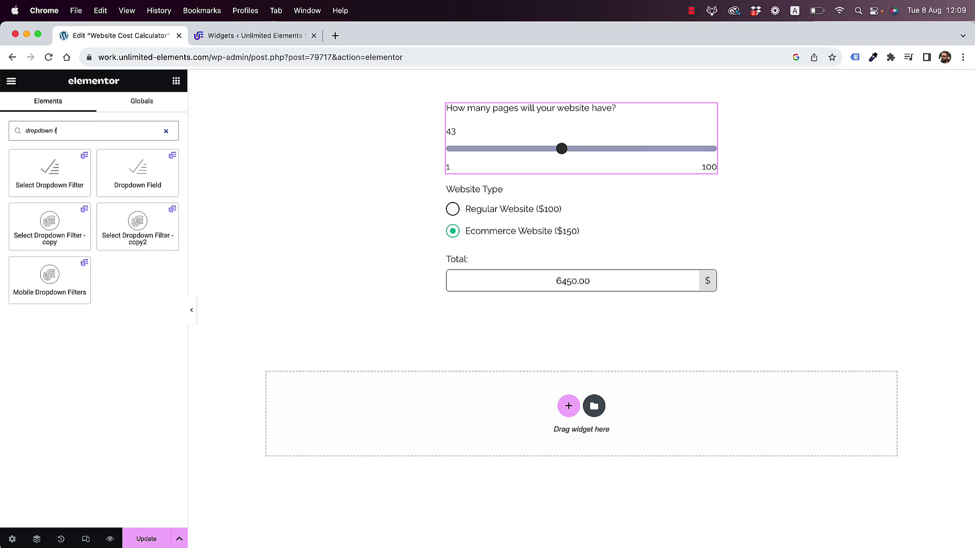
{"action": "type", "text": "ie"}
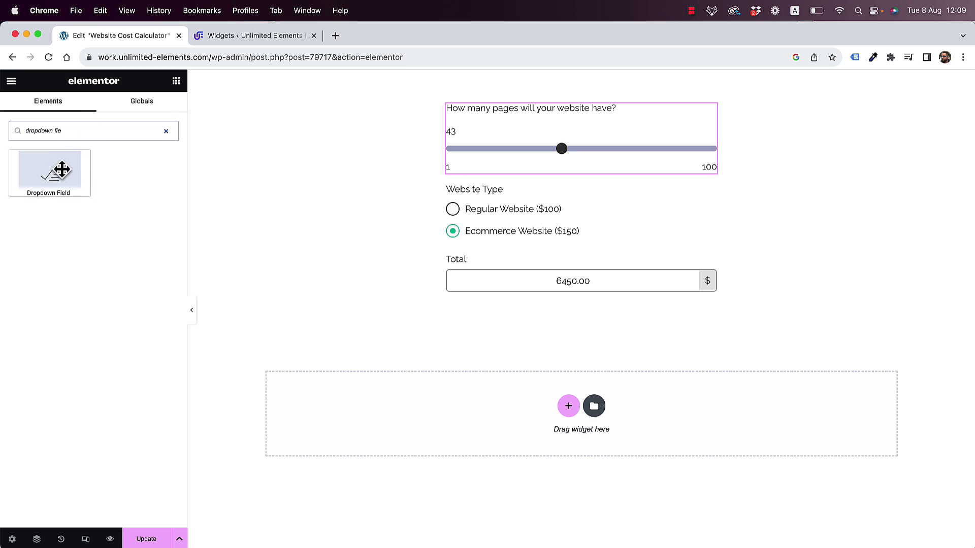
{"action": "left_click_drag", "start_coordinate": [61, 167], "coordinate": [479, 224]}
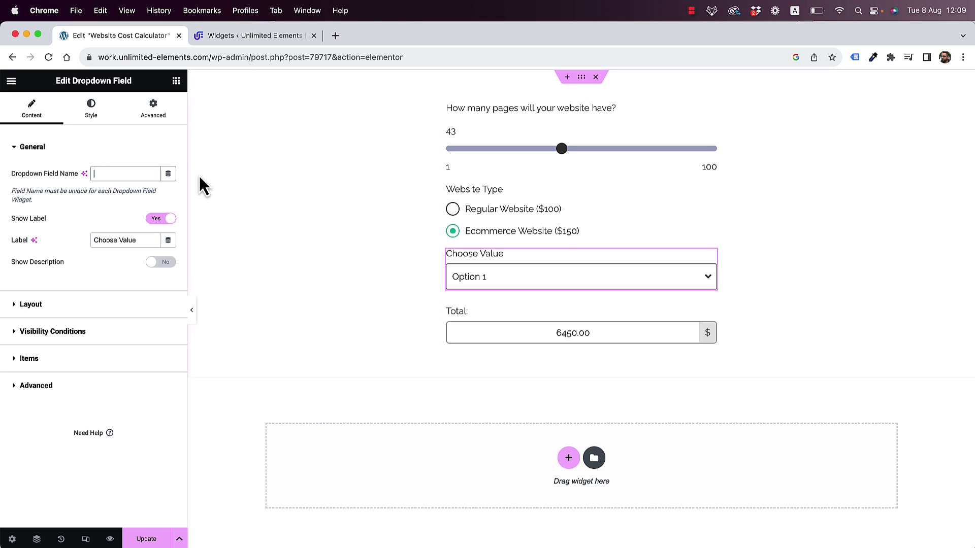
Step: Name the dropdown 'domain' and label it 'Domain Type'
{"action": "type", "text": "domain"}
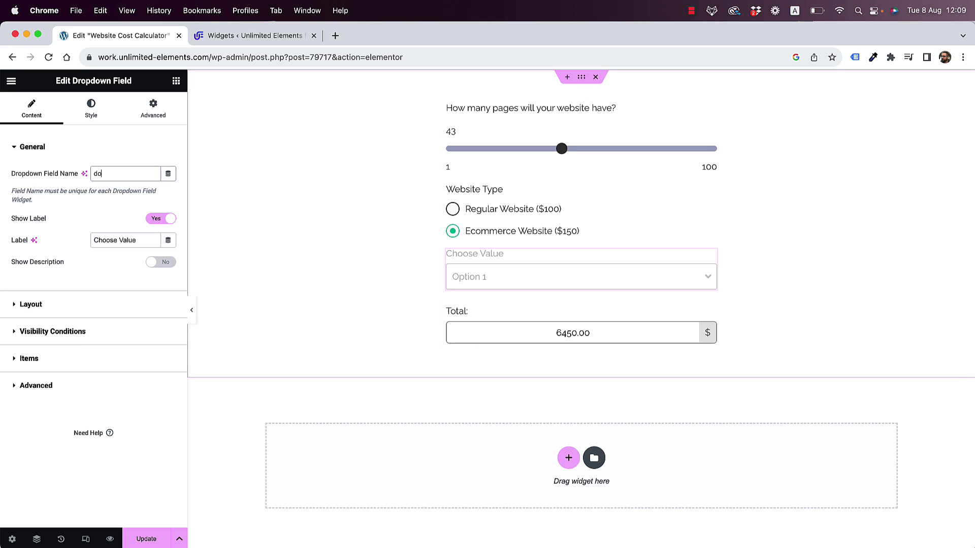
{"action": "triple_click", "coordinate": [101, 243]}
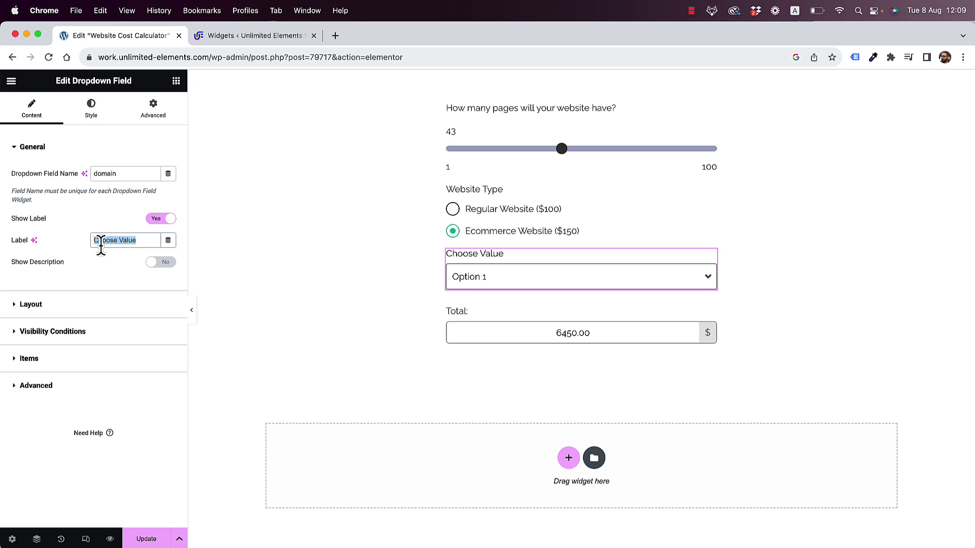
{"action": "type", "text": "Domain"}
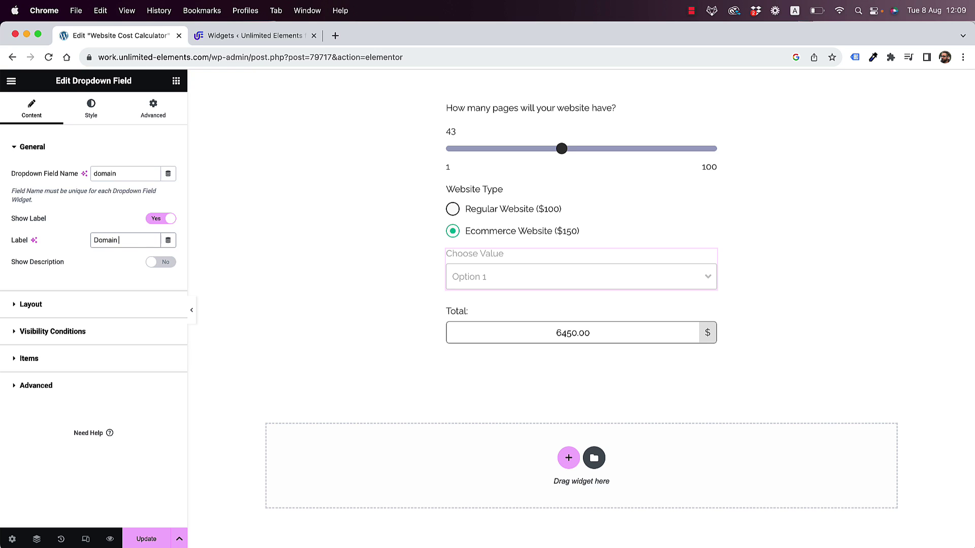
{"action": "type", "text": " Type"}
{"action": "key", "text": "BackSpace"}
{"action": "key", "text": "BackSpace"}
{"action": "key", "text": "BackSpace"}
{"action": "type", "text": "ype"}
Step: Set the first two options to .com with value 100 and .net with value 75
{"action": "left_click", "coordinate": [51, 357]}
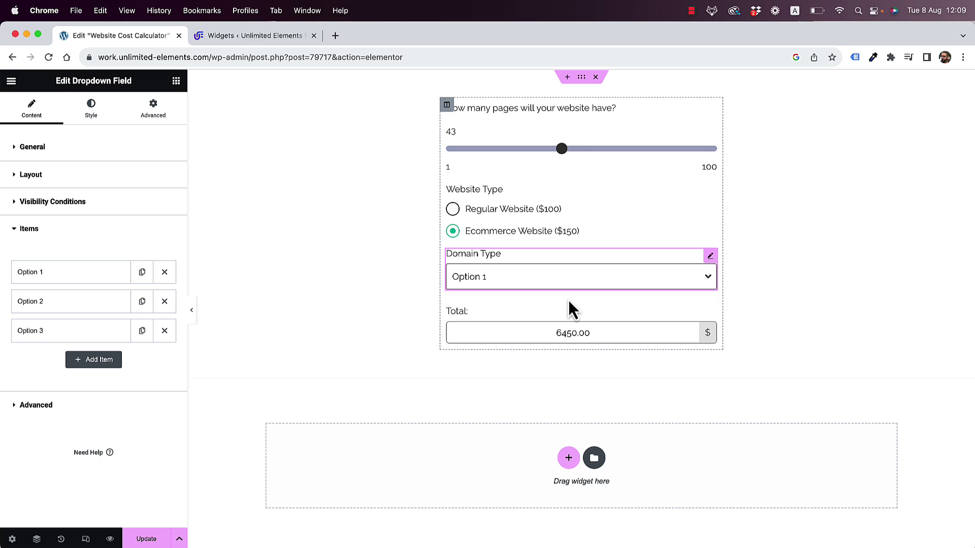
{"action": "left_click", "coordinate": [65, 274]}
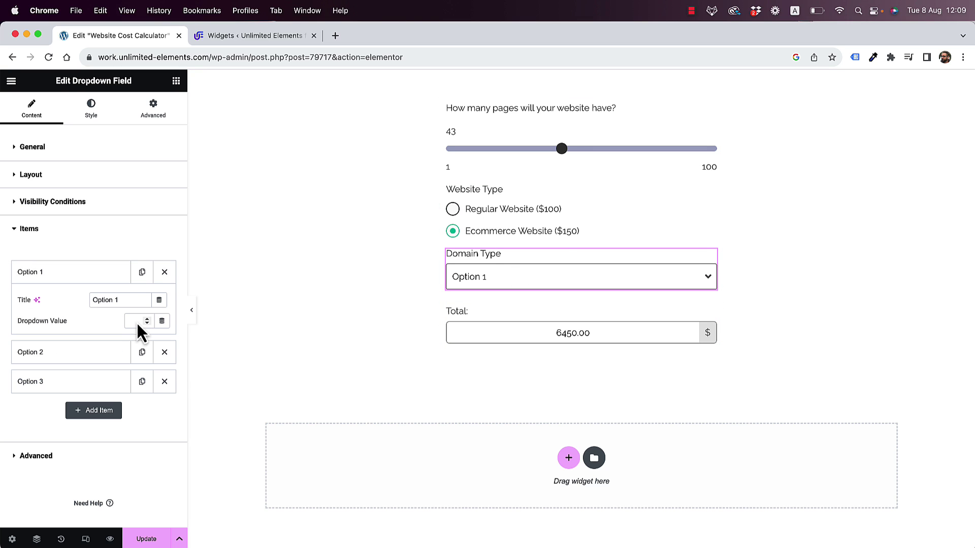
{"action": "triple_click", "coordinate": [124, 299]}
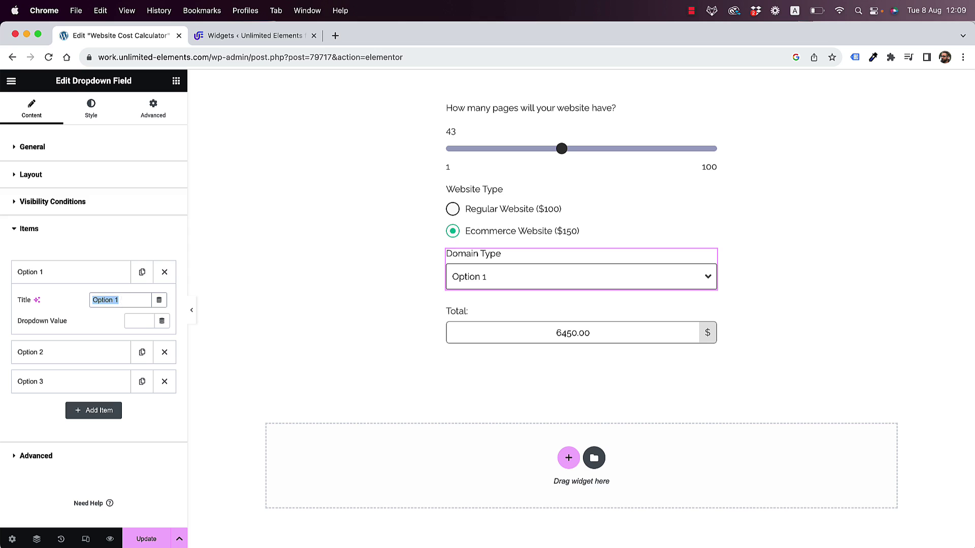
{"action": "type", "text": ".com"}
{"action": "left_click", "coordinate": [137, 317]}
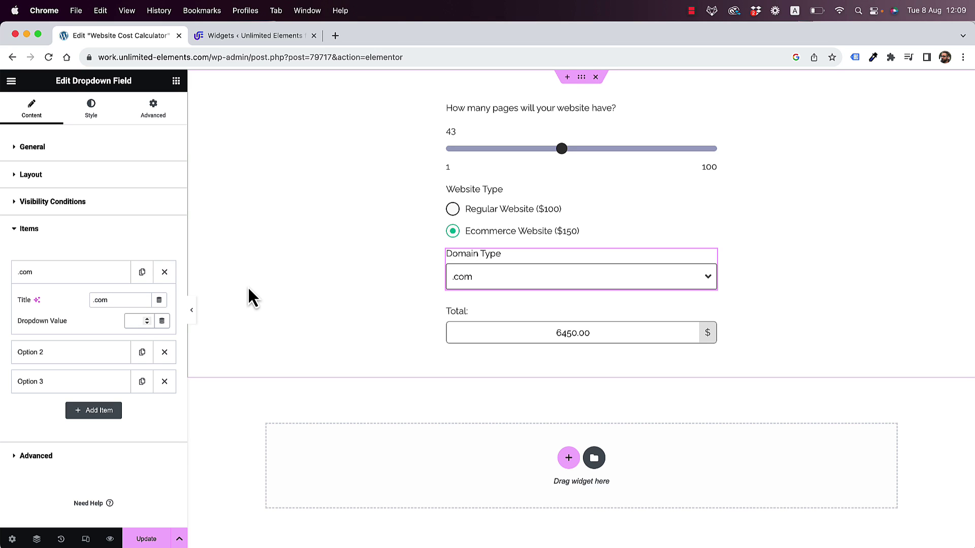
{"action": "type", "text": "100"}
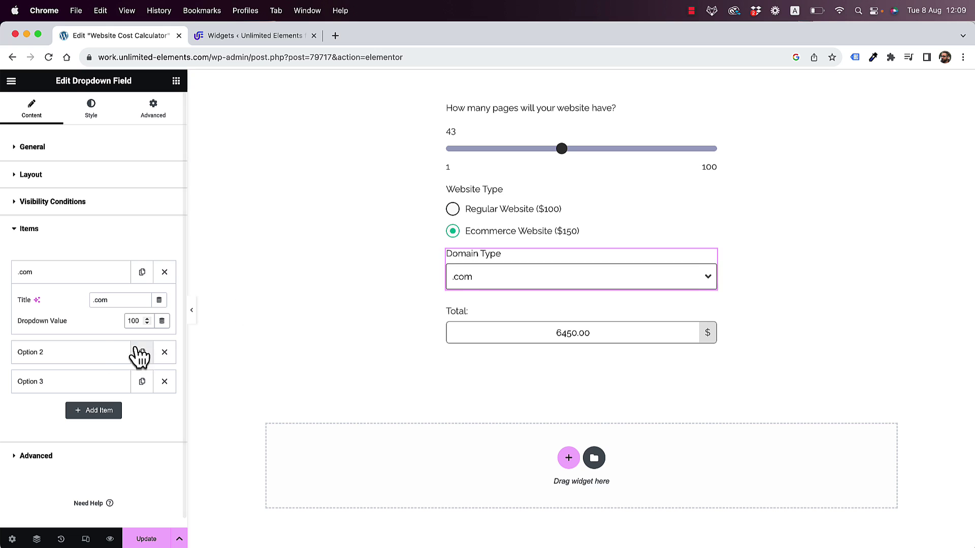
{"action": "left_click", "coordinate": [85, 355]}
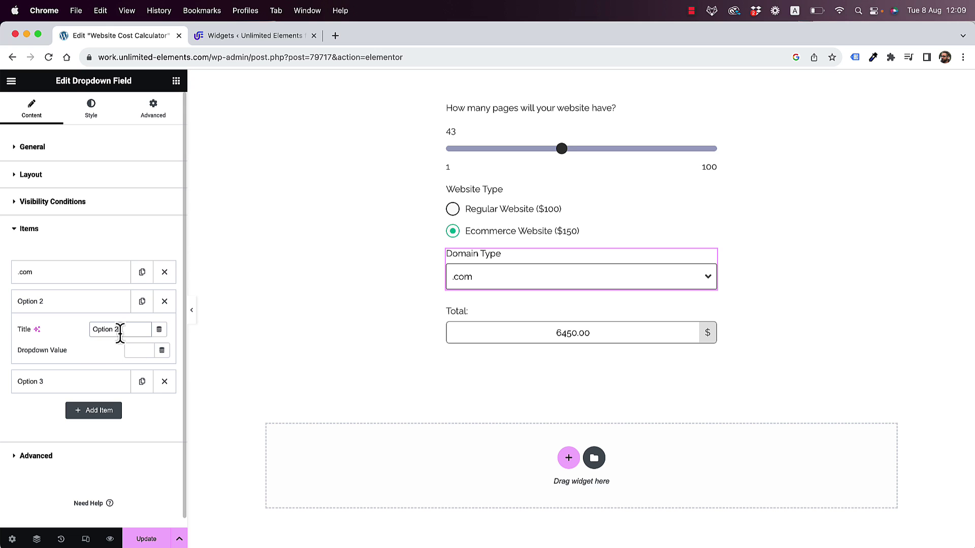
{"action": "triple_click", "coordinate": [120, 330]}
{"action": "type", "text": ".net"}
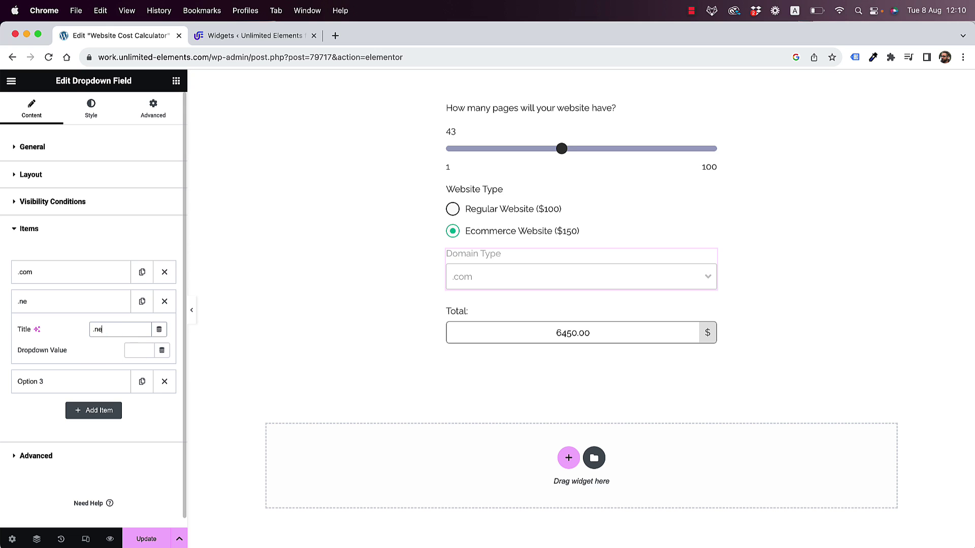
{"action": "left_click", "coordinate": [129, 351]}
{"action": "type", "text": "75"}
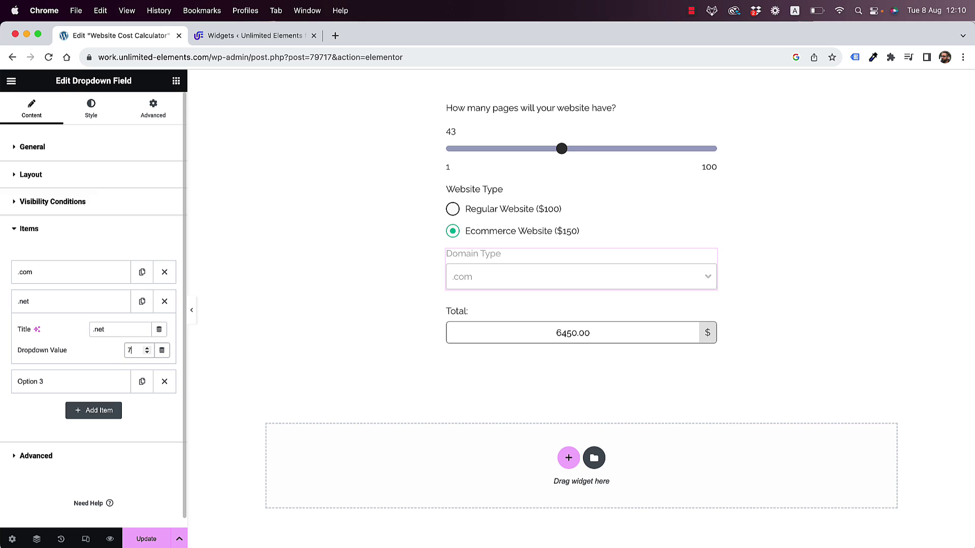
Step: Set the third option to .org with value 50
{"action": "left_click", "coordinate": [102, 381]}
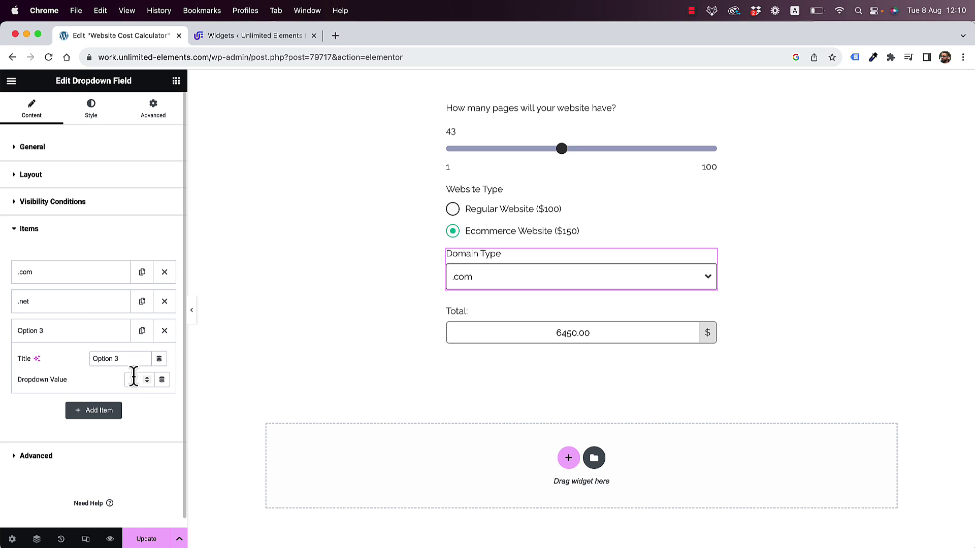
{"action": "triple_click", "coordinate": [128, 359]}
{"action": "type", "text": "."}
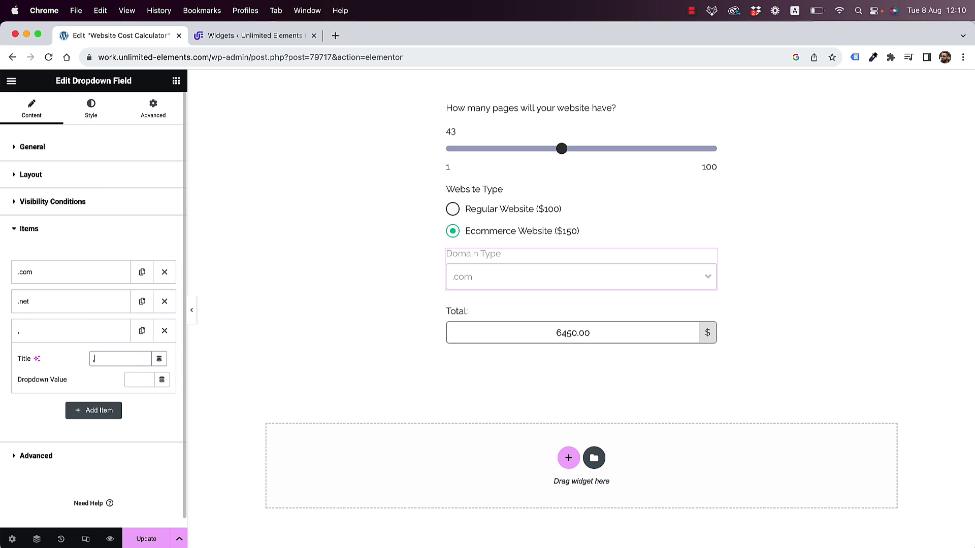
{"action": "key", "text": "BackSpace"}
{"action": "key", "text": "BackSpace"}
{"action": "type", "text": ".org"}
{"action": "left_click", "coordinate": [135, 380]}
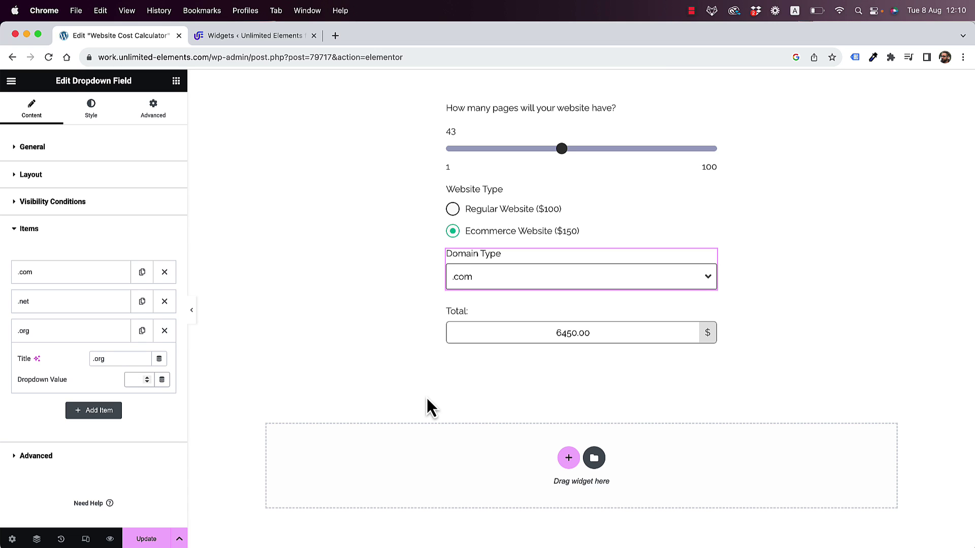
{"action": "type", "text": "50"}
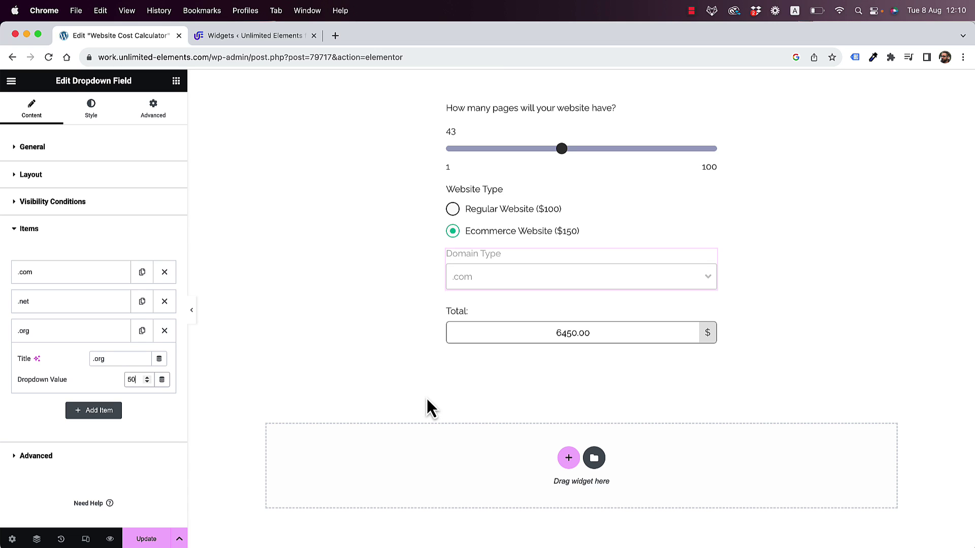
{"action": "left_click", "coordinate": [57, 148]}
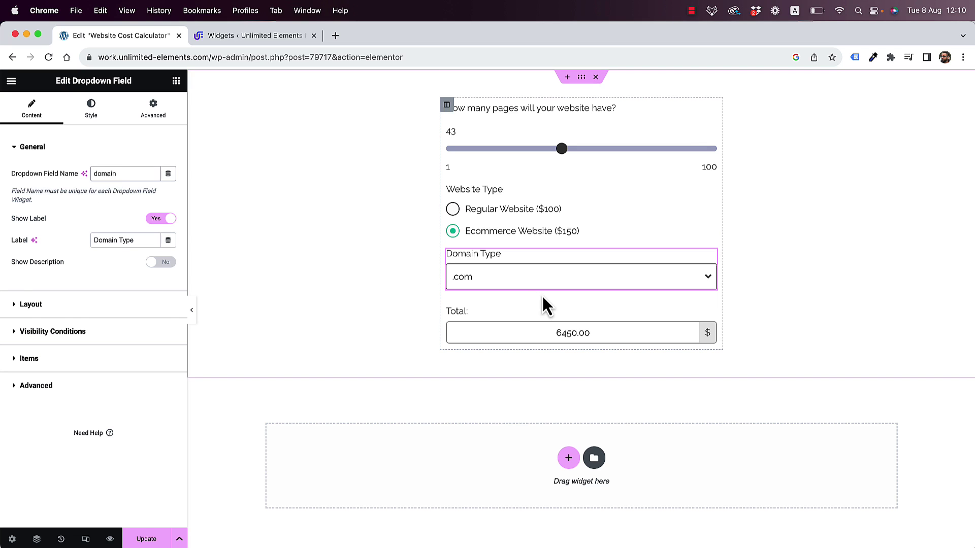
Step: Change the Total formula to [pages]*[type]+[domain]
{"action": "left_click", "coordinate": [528, 316]}
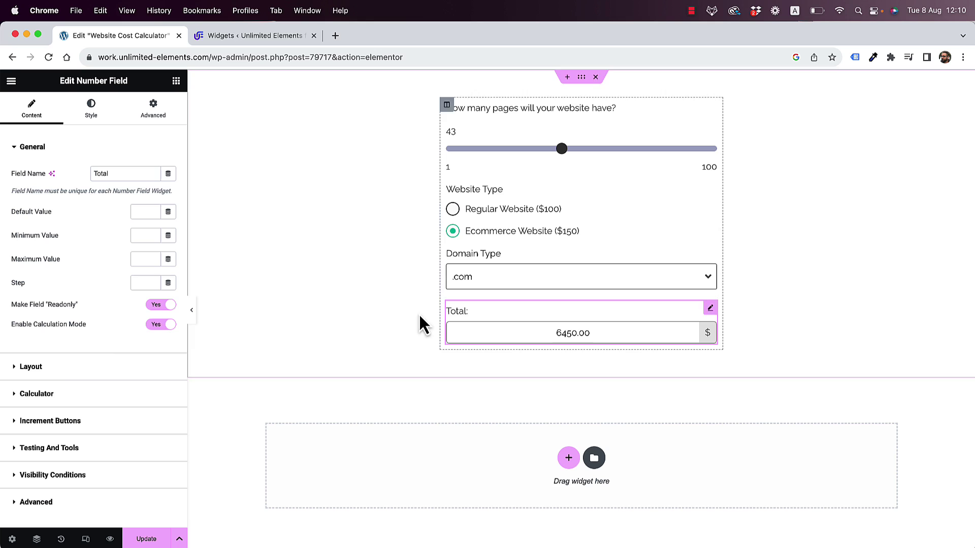
{"action": "left_click", "coordinate": [49, 396]}
{"action": "left_click", "coordinate": [135, 246]}
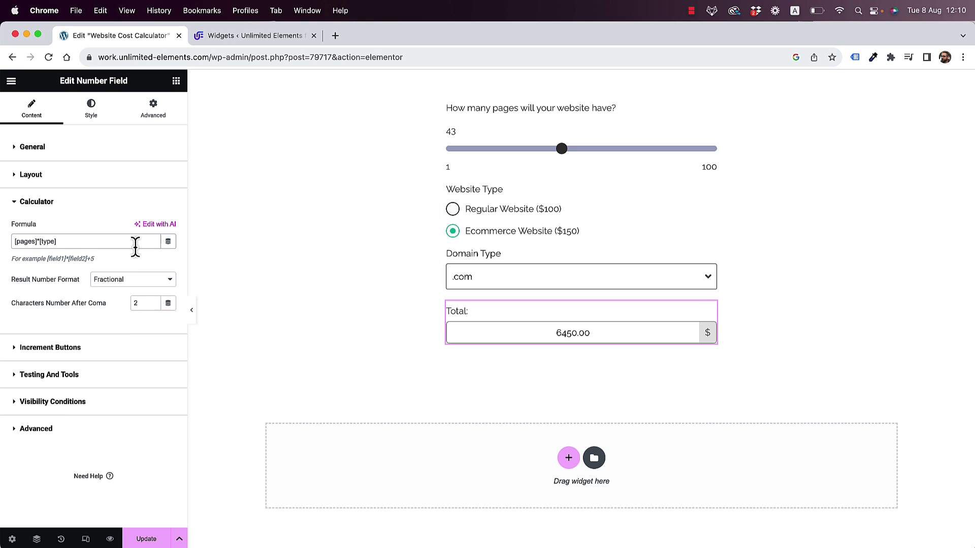
{"action": "type", "text": "+["}
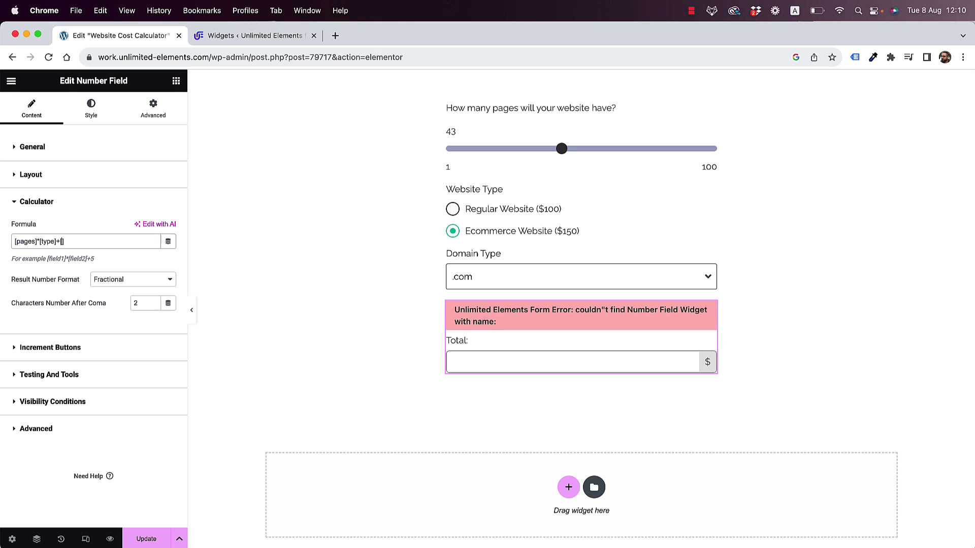
{"action": "type", "text": "domain"}
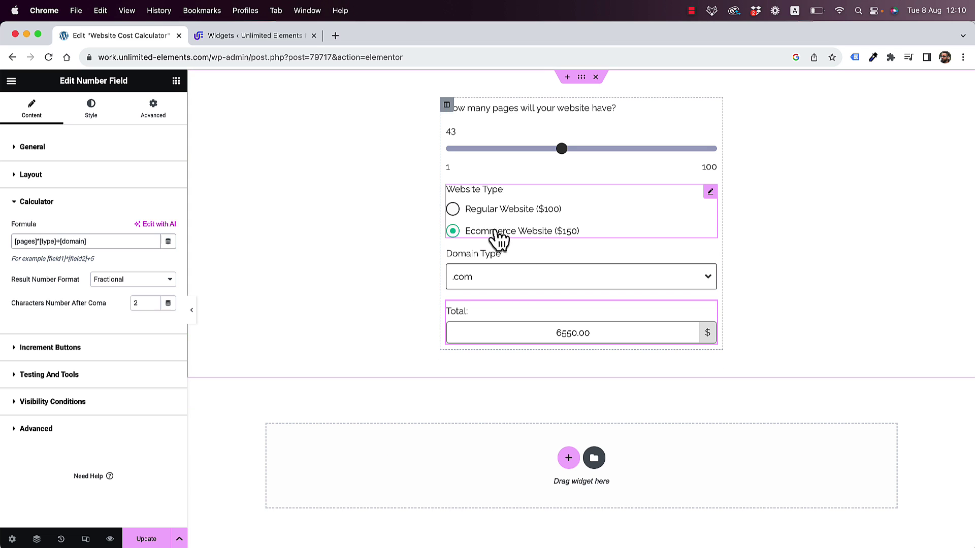
Step: Test the domain dropdown by choosing .net, then .org for a 6500.00 total
{"action": "left_click", "coordinate": [501, 277]}
{"action": "left_click", "coordinate": [486, 293]}
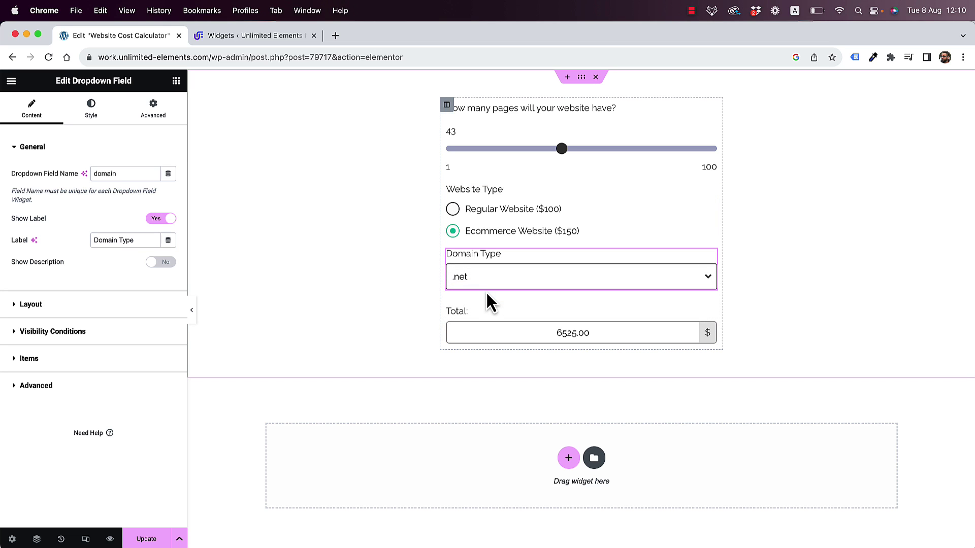
{"action": "left_click", "coordinate": [495, 280]}
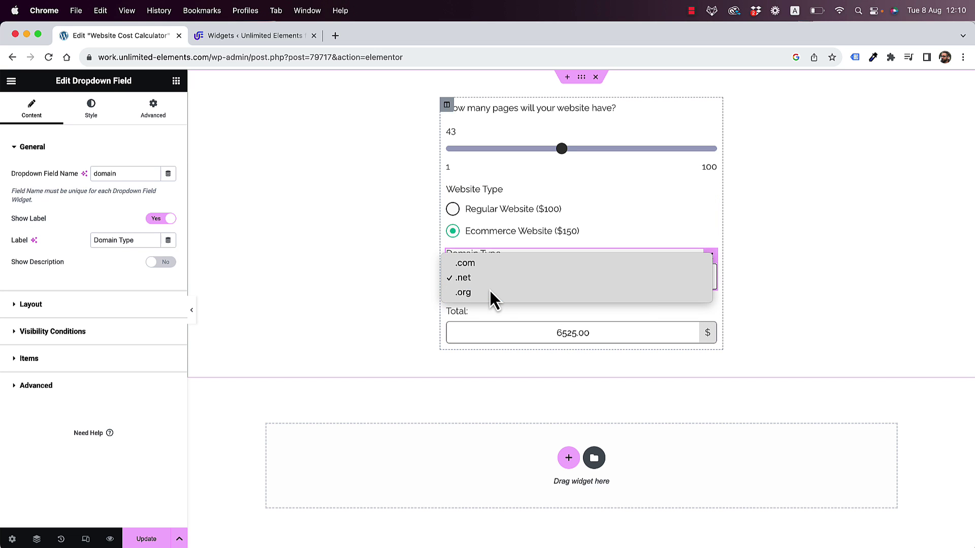
{"action": "left_click", "coordinate": [490, 289]}
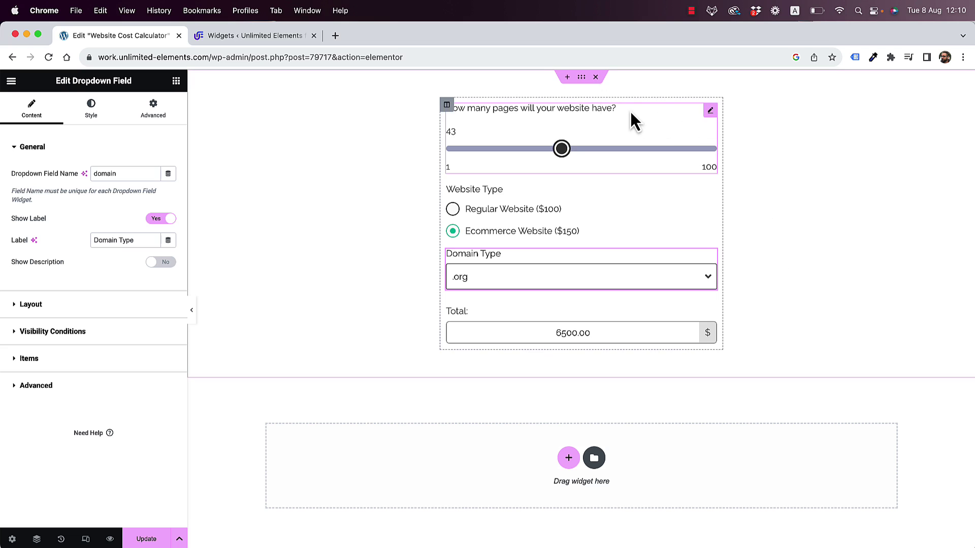
Step: Colour the pages slider's thumb bright green (#0CFF77)
{"action": "left_click", "coordinate": [710, 111]}
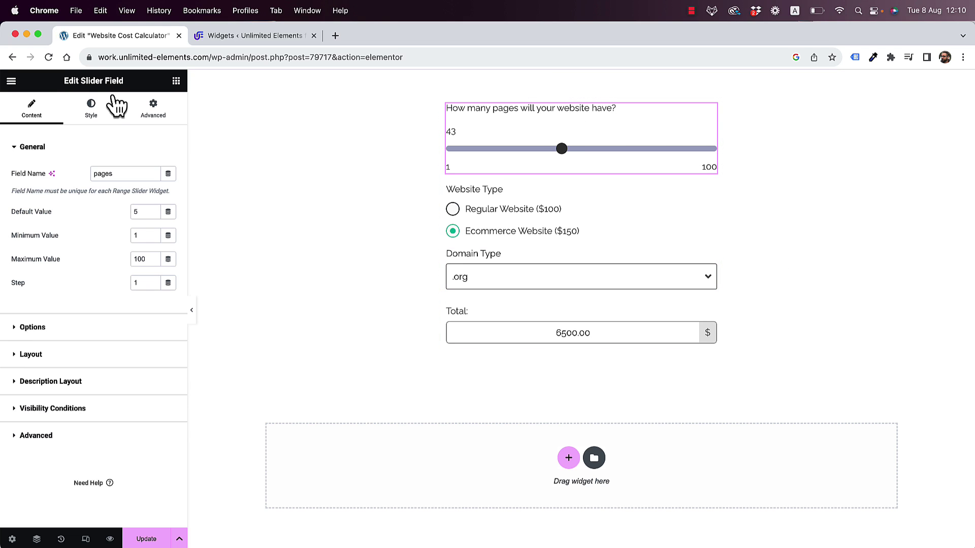
{"action": "left_click", "coordinate": [101, 125]}
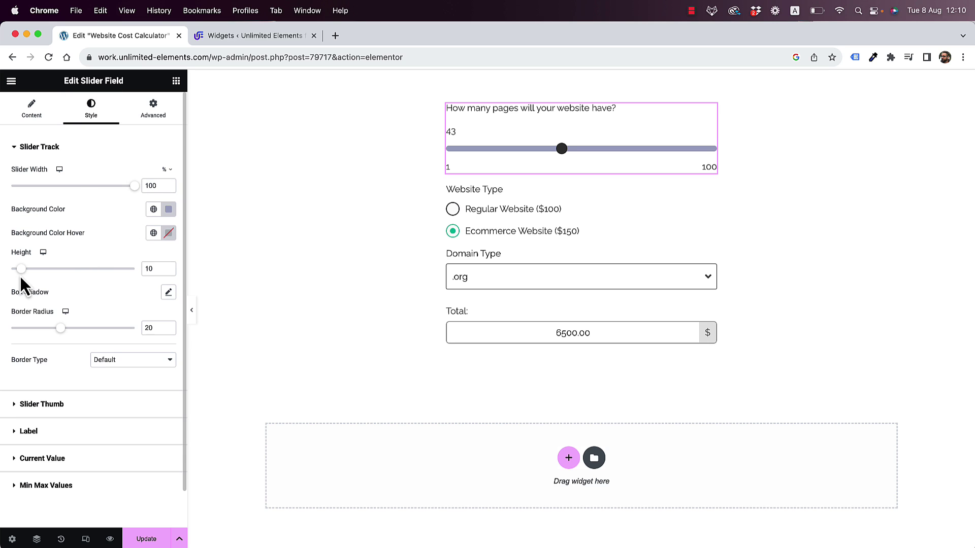
{"action": "mouse_move", "coordinate": [21, 268]}
{"action": "left_mouse_down"}
{"action": "mouse_move", "coordinate": [38, 270]}
{"action": "mouse_move", "coordinate": [15, 268]}
{"action": "left_mouse_up"}
{"action": "left_click", "coordinate": [46, 405]}
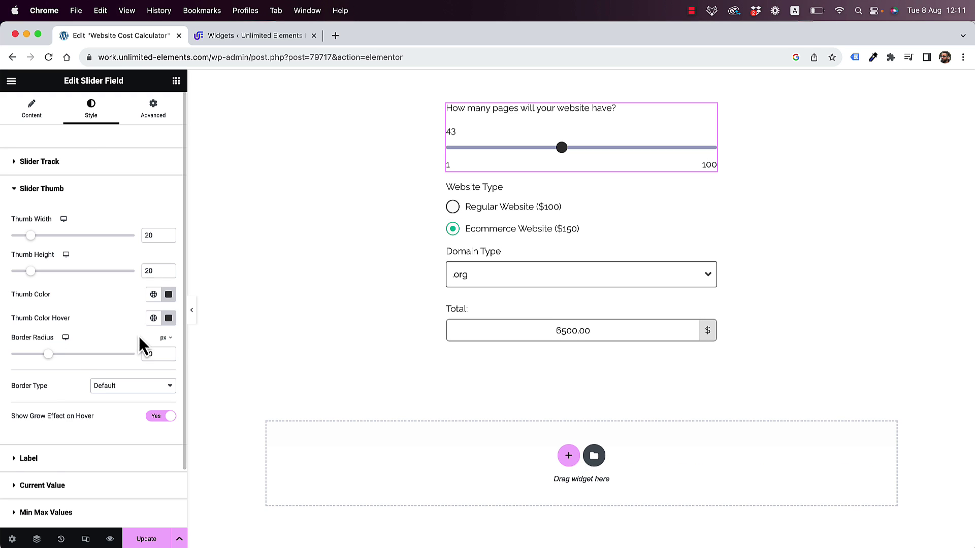
{"action": "left_click", "coordinate": [169, 295]}
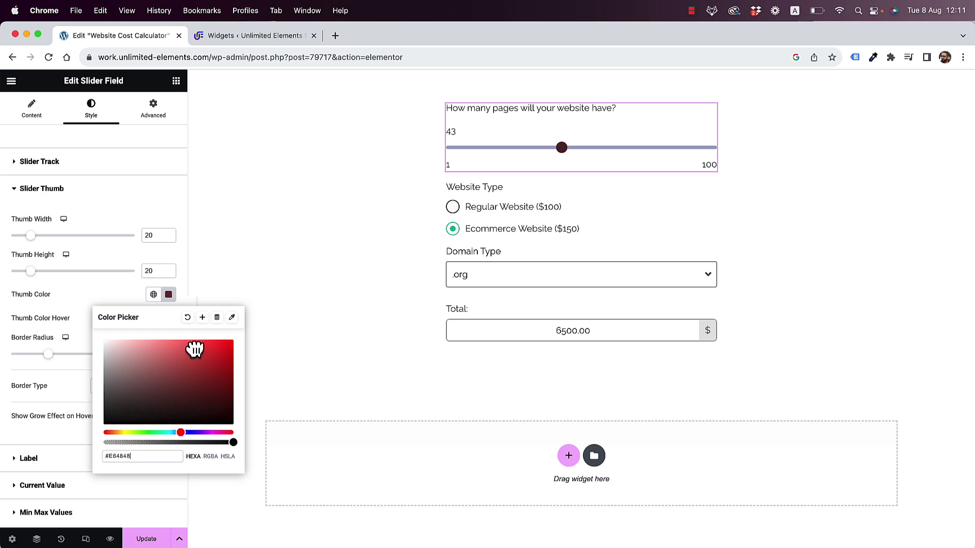
{"action": "left_click", "coordinate": [157, 432]}
{"action": "left_click", "coordinate": [206, 361]}
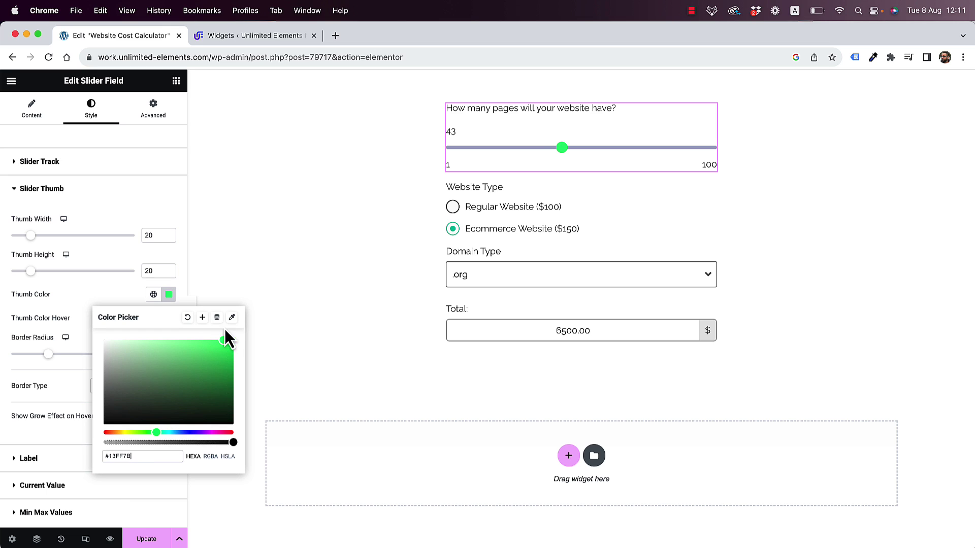
{"action": "left_click_drag", "start_coordinate": [225, 331], "coordinate": [231, 335]}
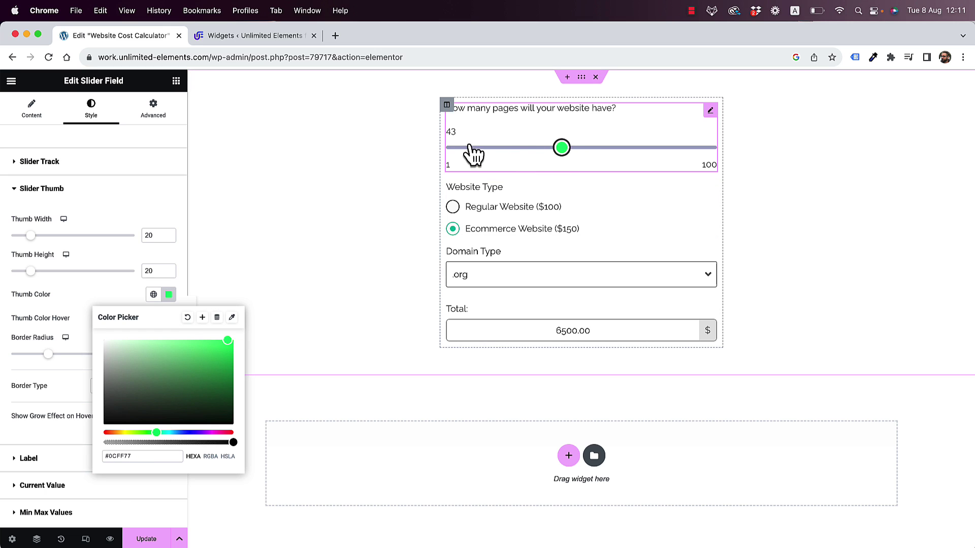
Step: Set the slider track height to 3 and test it at 25 pages (3800.00)
{"action": "mouse_move", "coordinate": [561, 148]}
{"action": "left_mouse_down"}
{"action": "mouse_move", "coordinate": [622, 156]}
{"action": "mouse_move", "coordinate": [496, 156]}
{"action": "mouse_move", "coordinate": [576, 151]}
{"action": "left_mouse_up"}
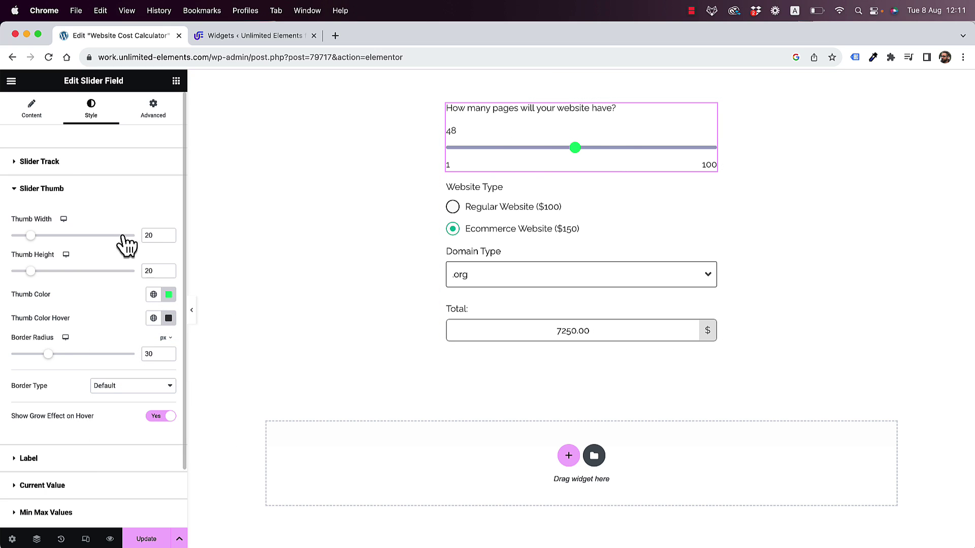
{"action": "left_click", "coordinate": [39, 162]}
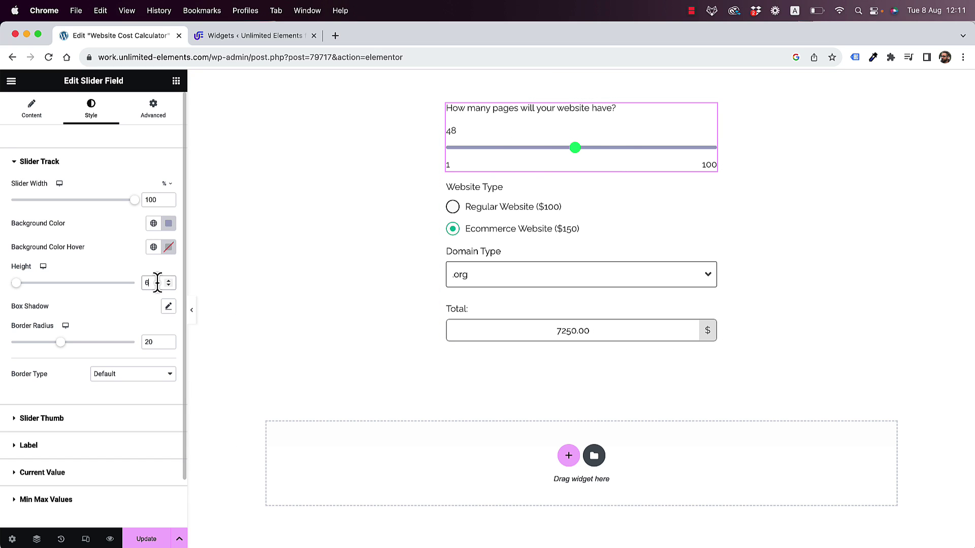
{"action": "type", "text": "3"}
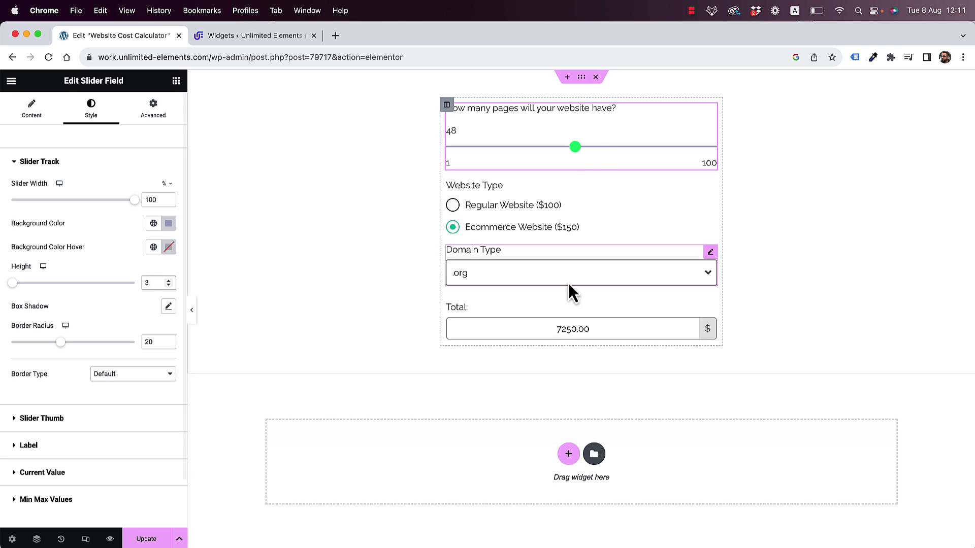
{"action": "left_click_drag", "start_coordinate": [574, 148], "coordinate": [521, 151]}
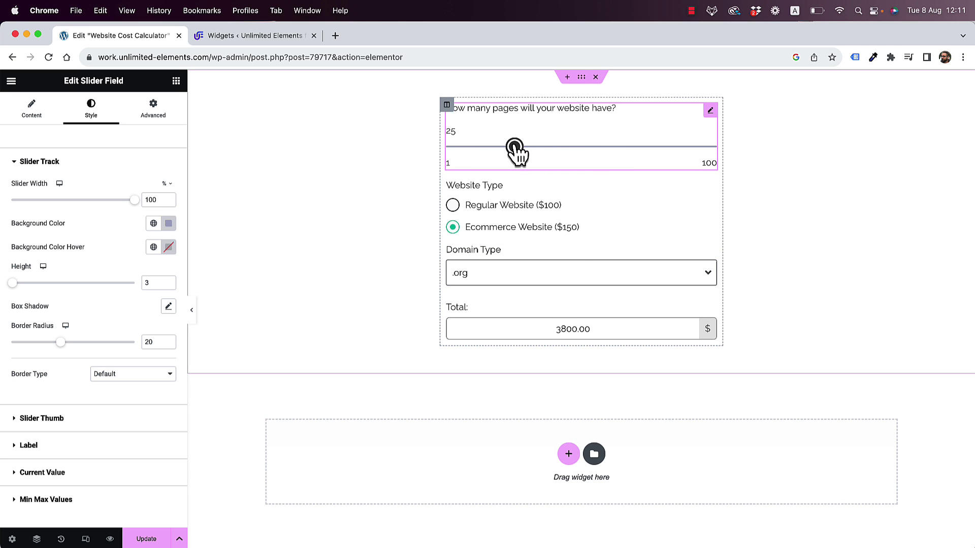